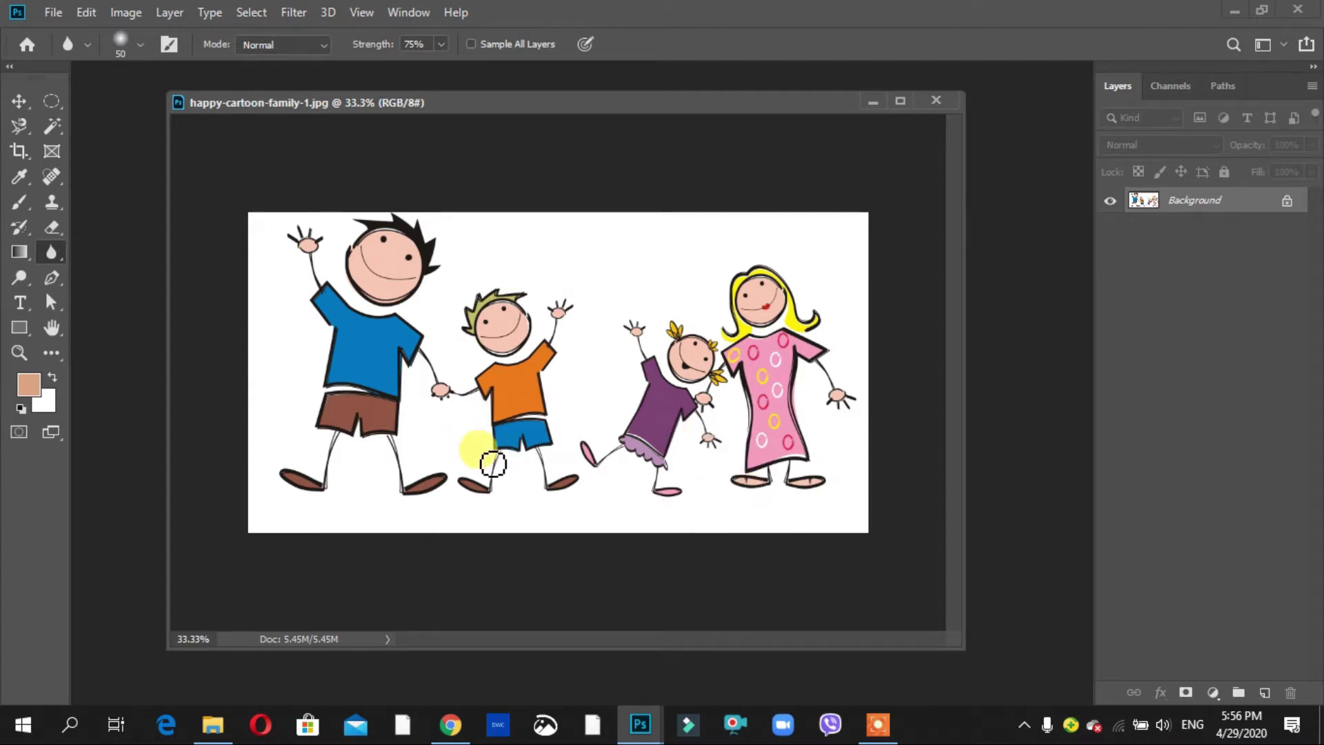
# Select the Gradient Tool and nudge the image window slightly to the left.
pyautogui.click(14, 253)
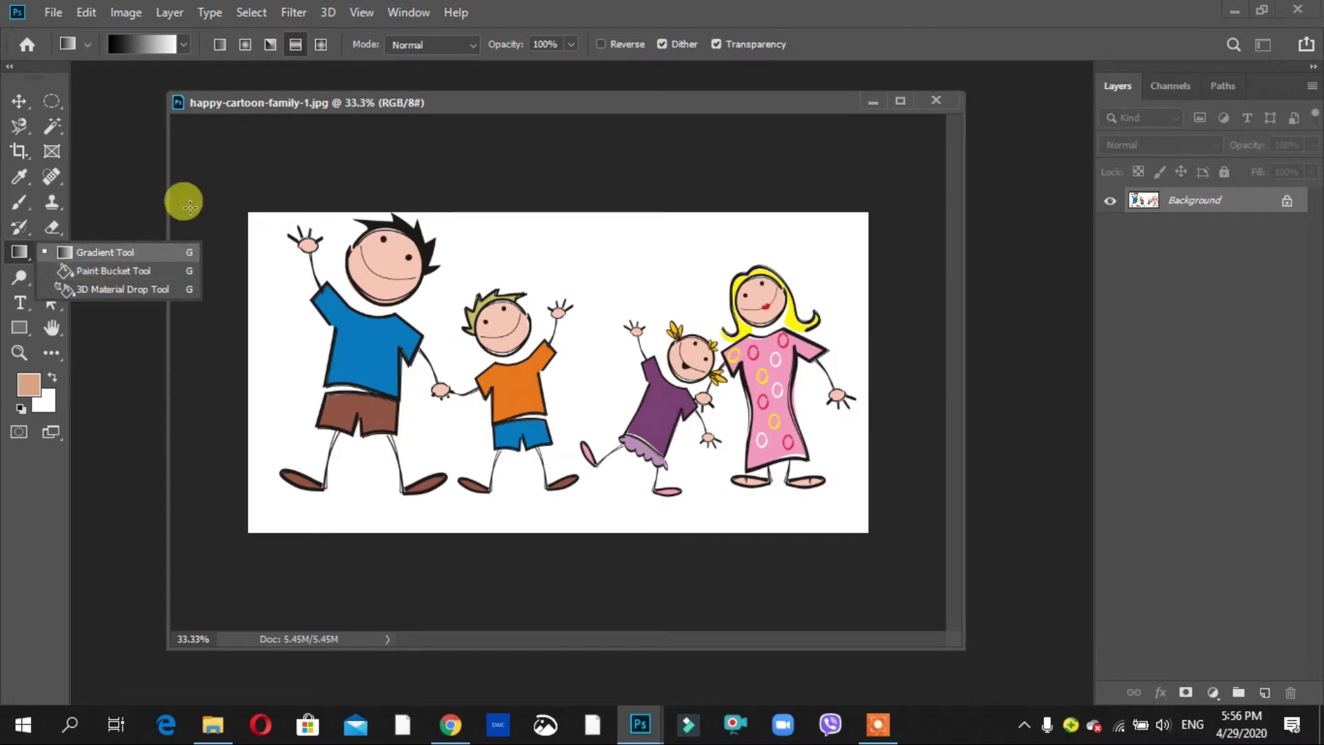
pyautogui.moveTo(341, 103); pyautogui.dragTo(349, 101)
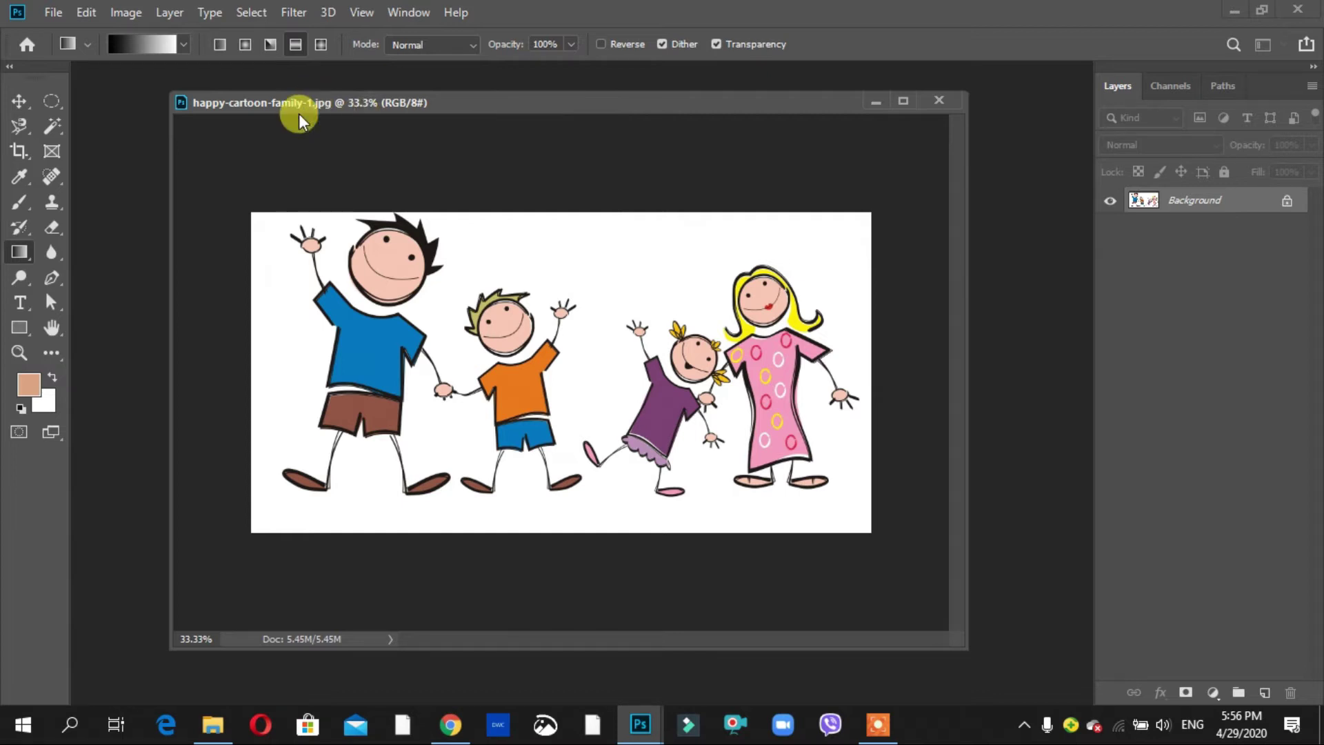
pyautogui.moveTo(317, 106); pyautogui.dragTo(288, 103)
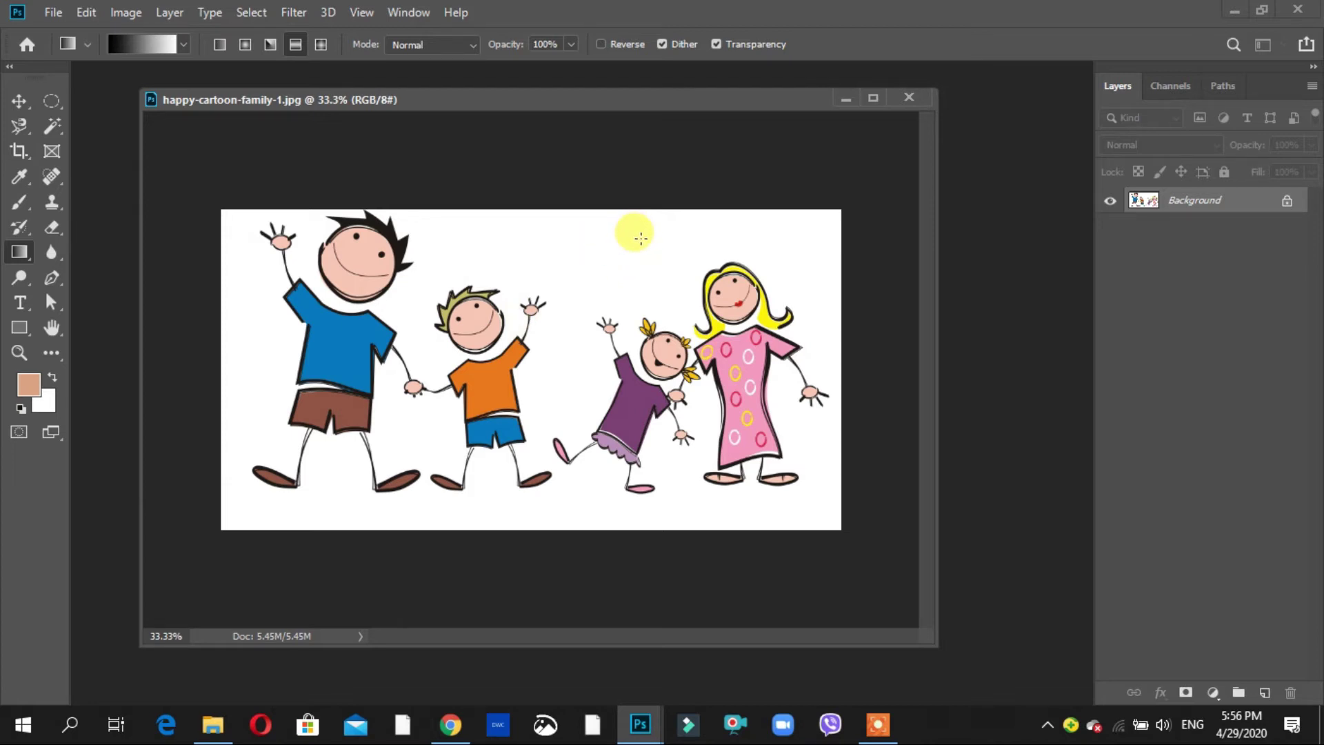
# Select the white background with the Magic Wand and copy it to a new Layer 1.
pyautogui.click(53, 130)
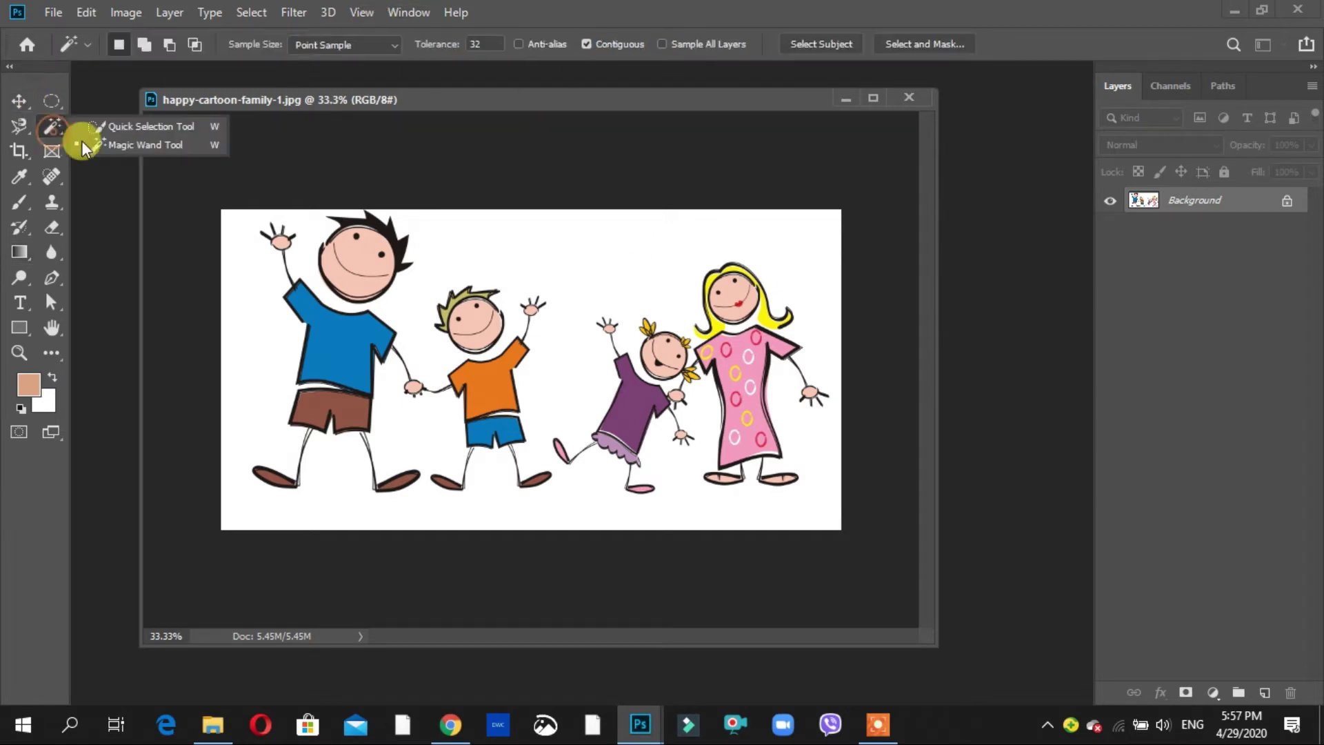
pyautogui.click(139, 143)
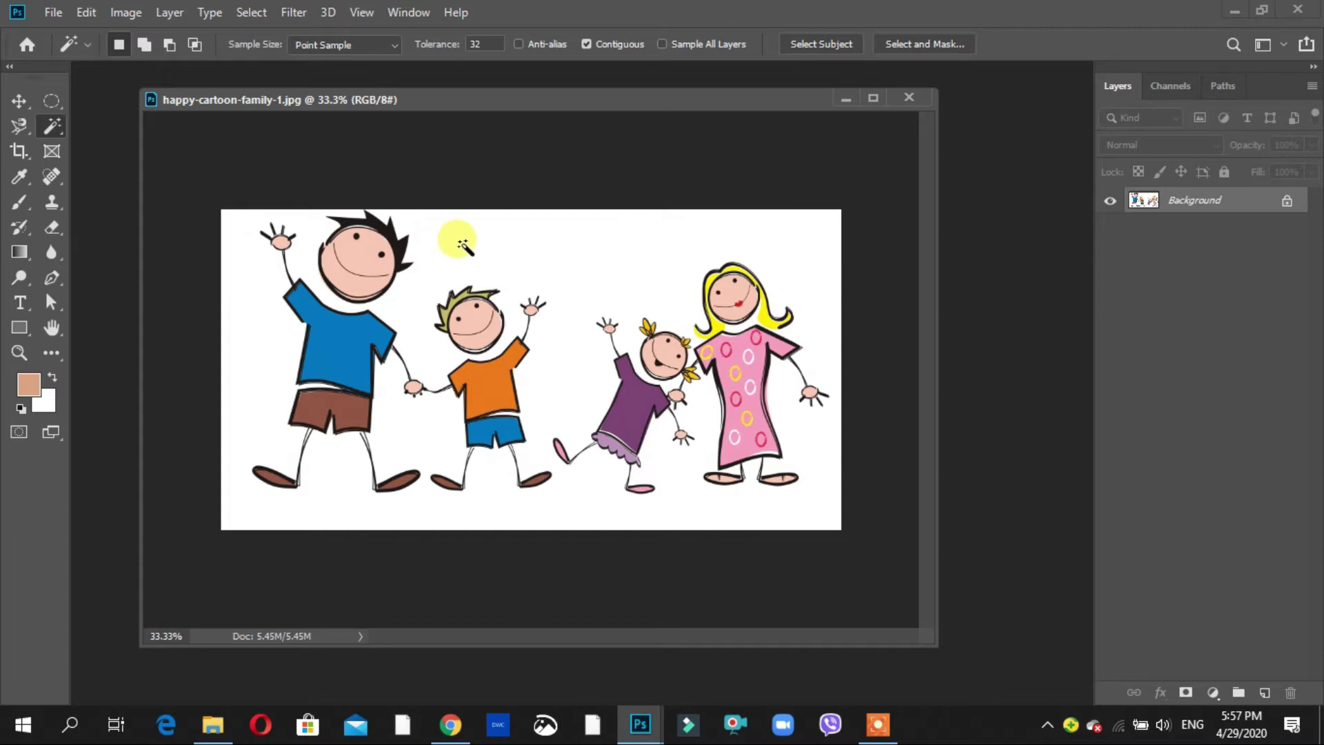
pyautogui.click(552, 249)
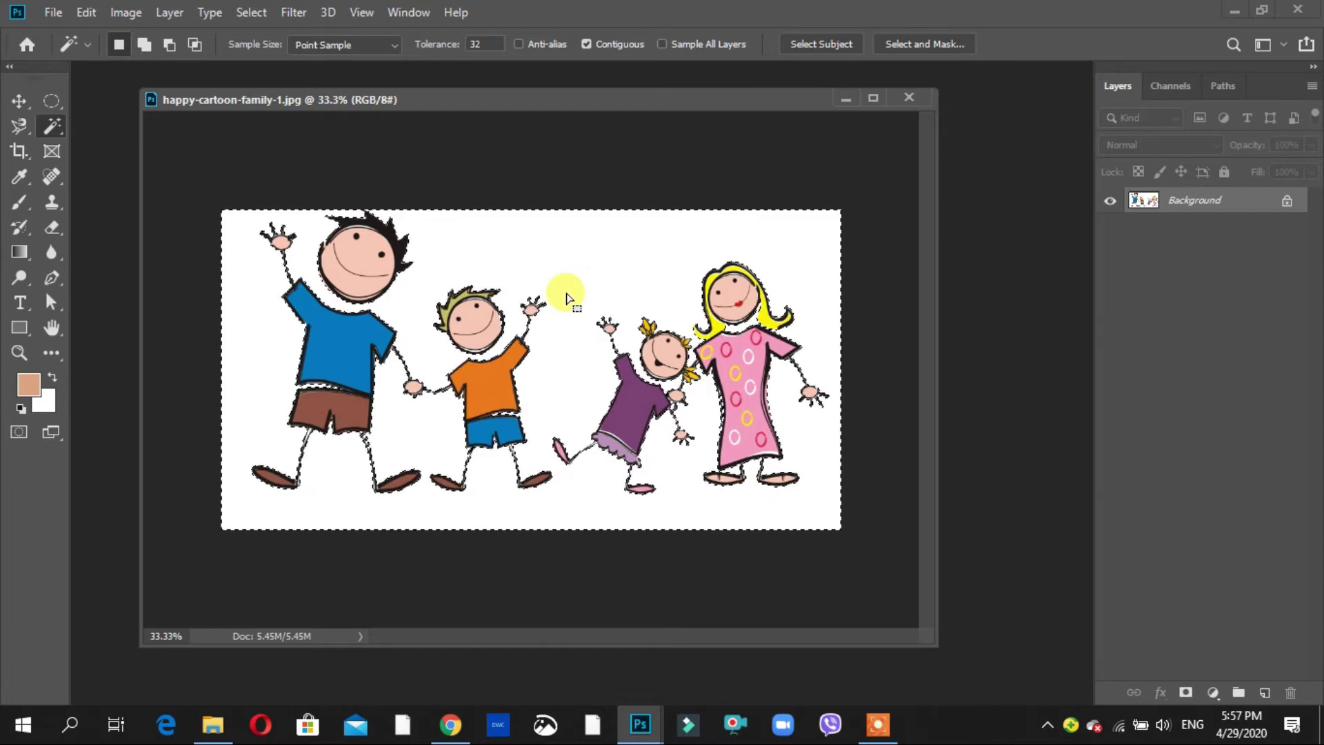
pyautogui.hotkey('ctrl', 'j')
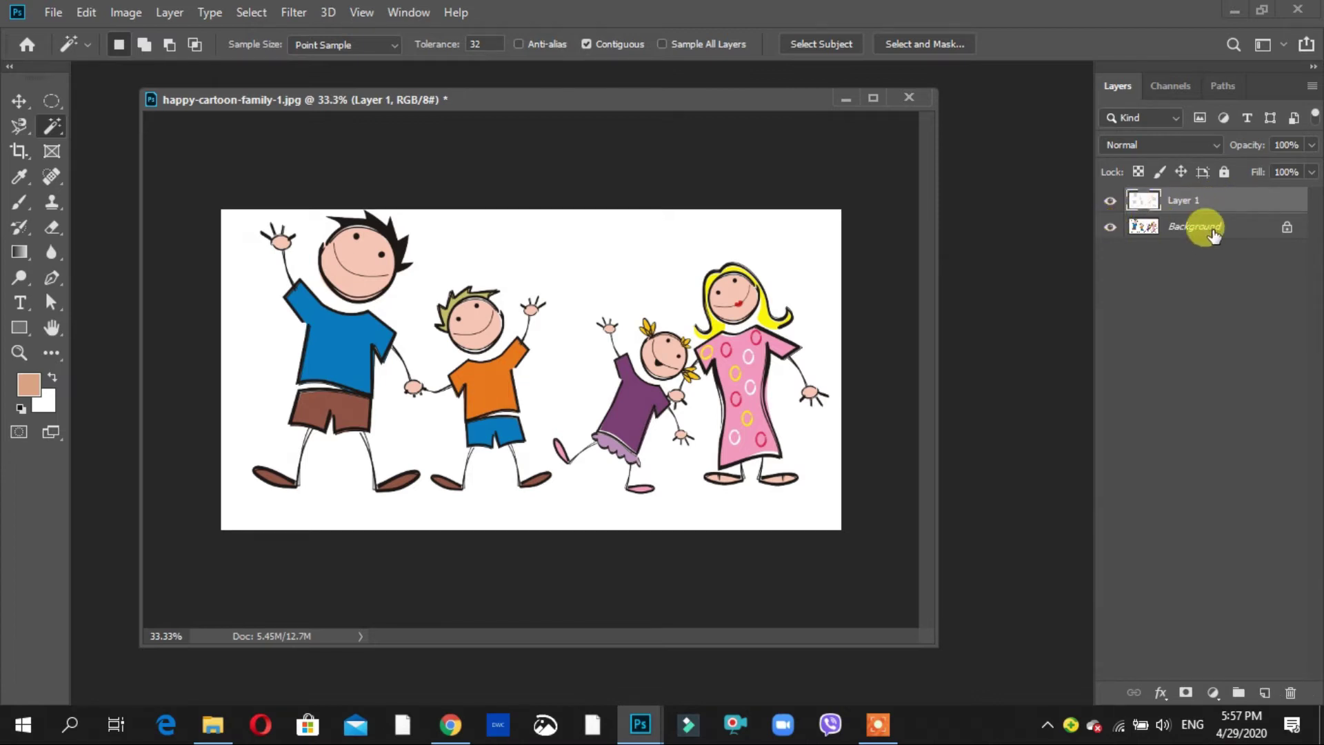
# Hide and re-show the Background layer to inspect Layer 1.
pyautogui.click(1109, 228)
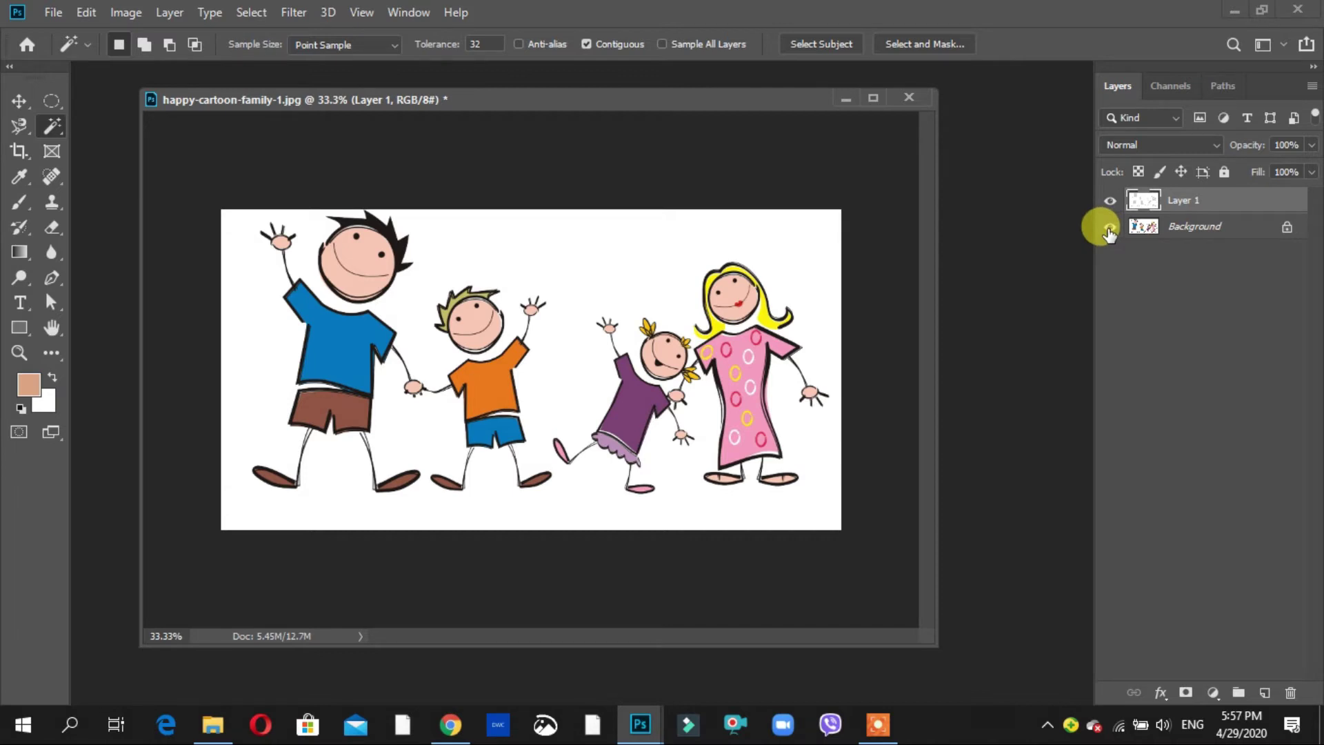
pyautogui.click(1110, 227)
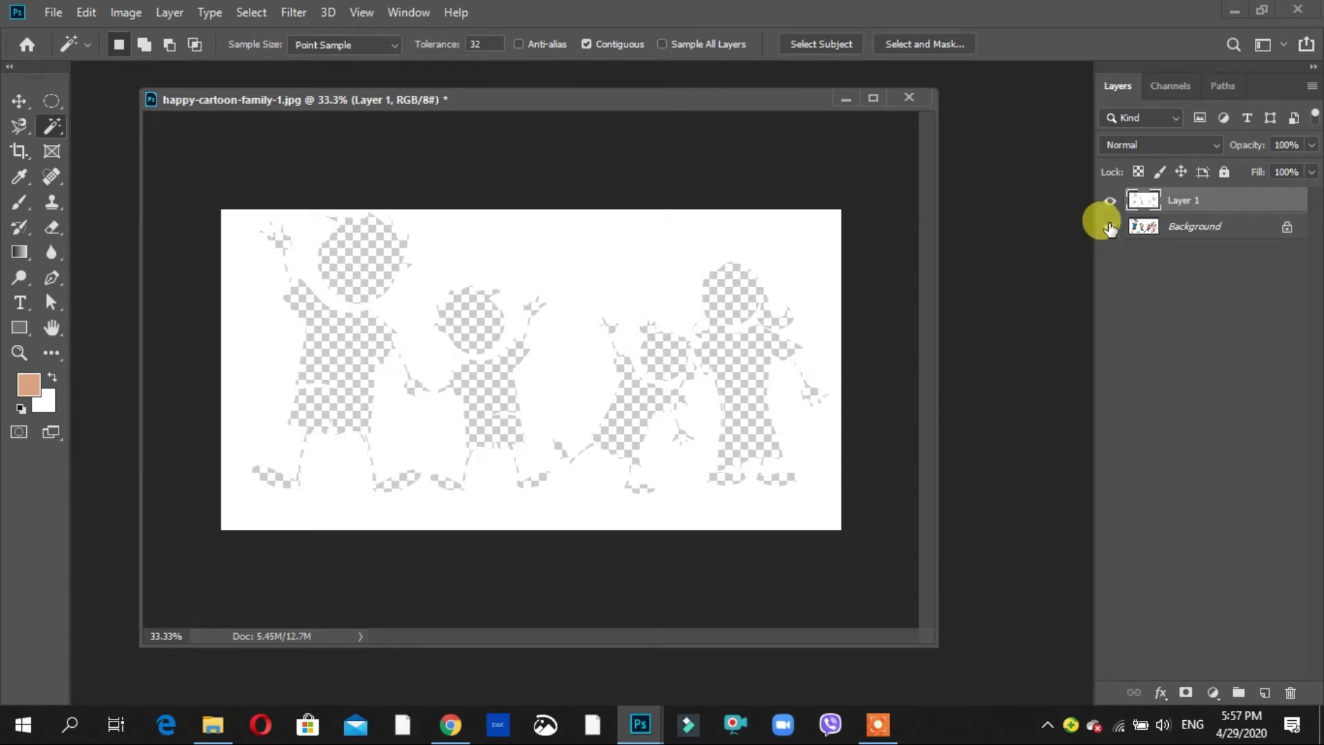
pyautogui.click(1110, 227)
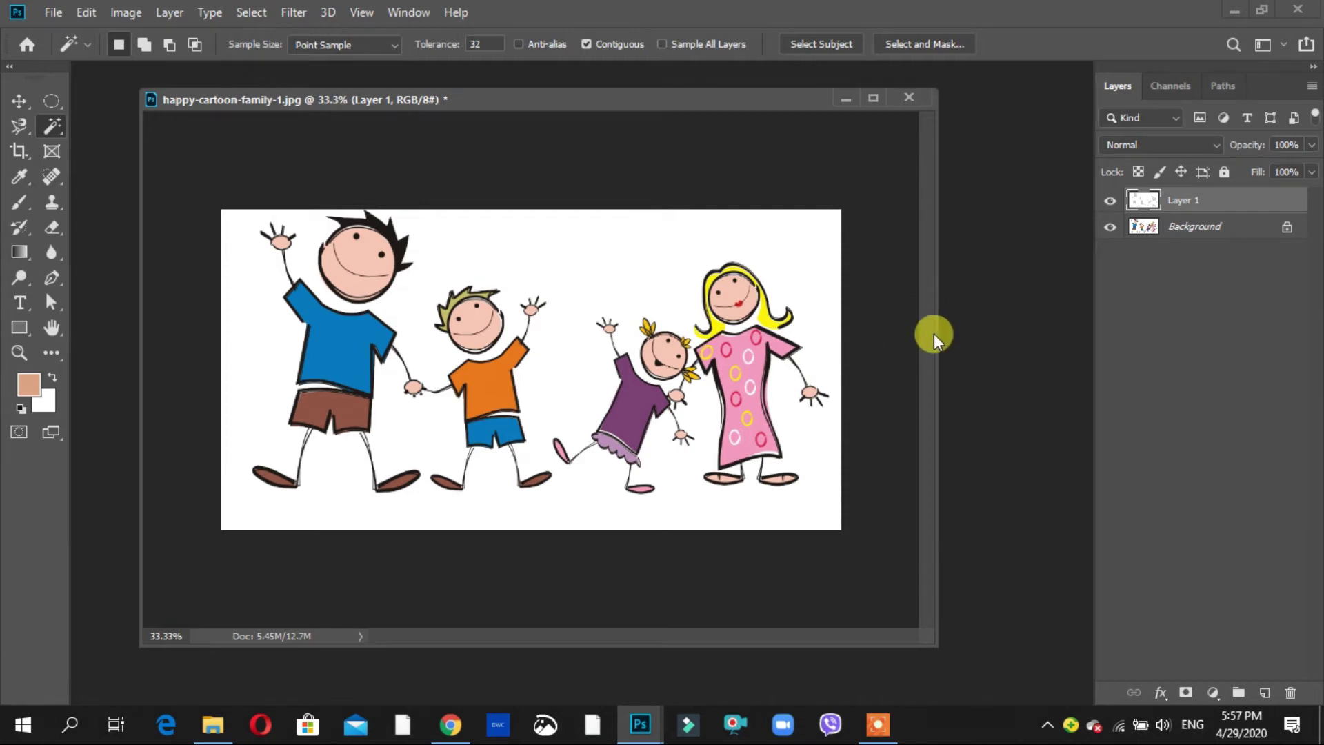
# Undo back to the background selection, invert it, and copy the figures to a new layer.
pyautogui.hotkey('ctrl', 'z')
pyautogui.hotkey('ctrl', 'z')
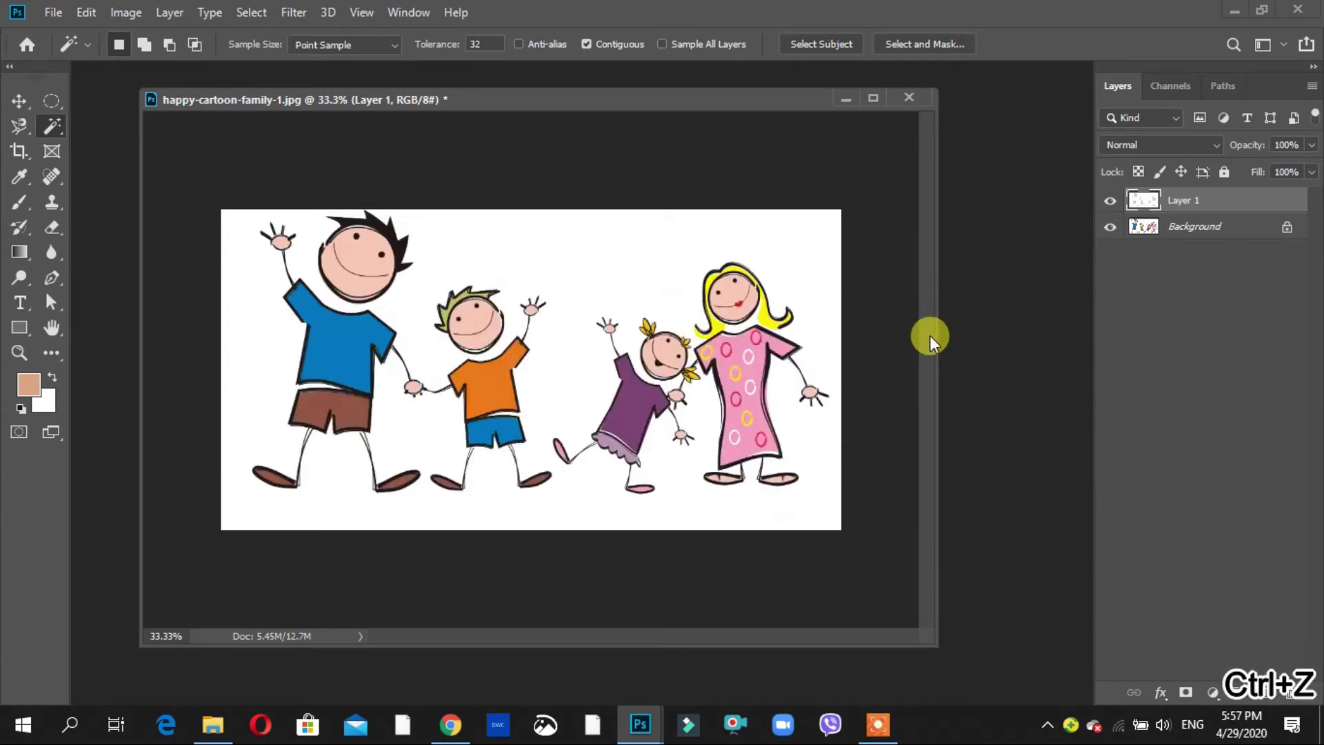
pyautogui.hotkey('ctrl', 'z')
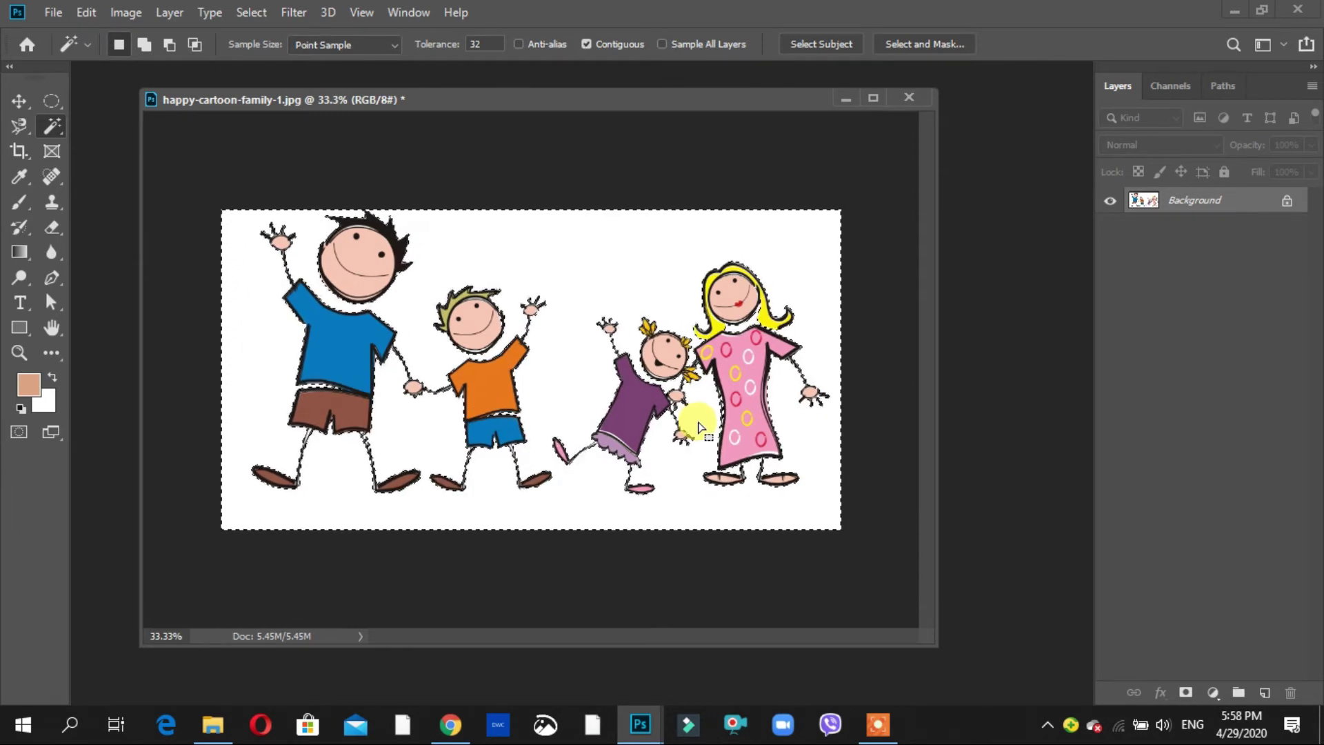
pyautogui.hotkey('ctrl', 'shift', 'i')
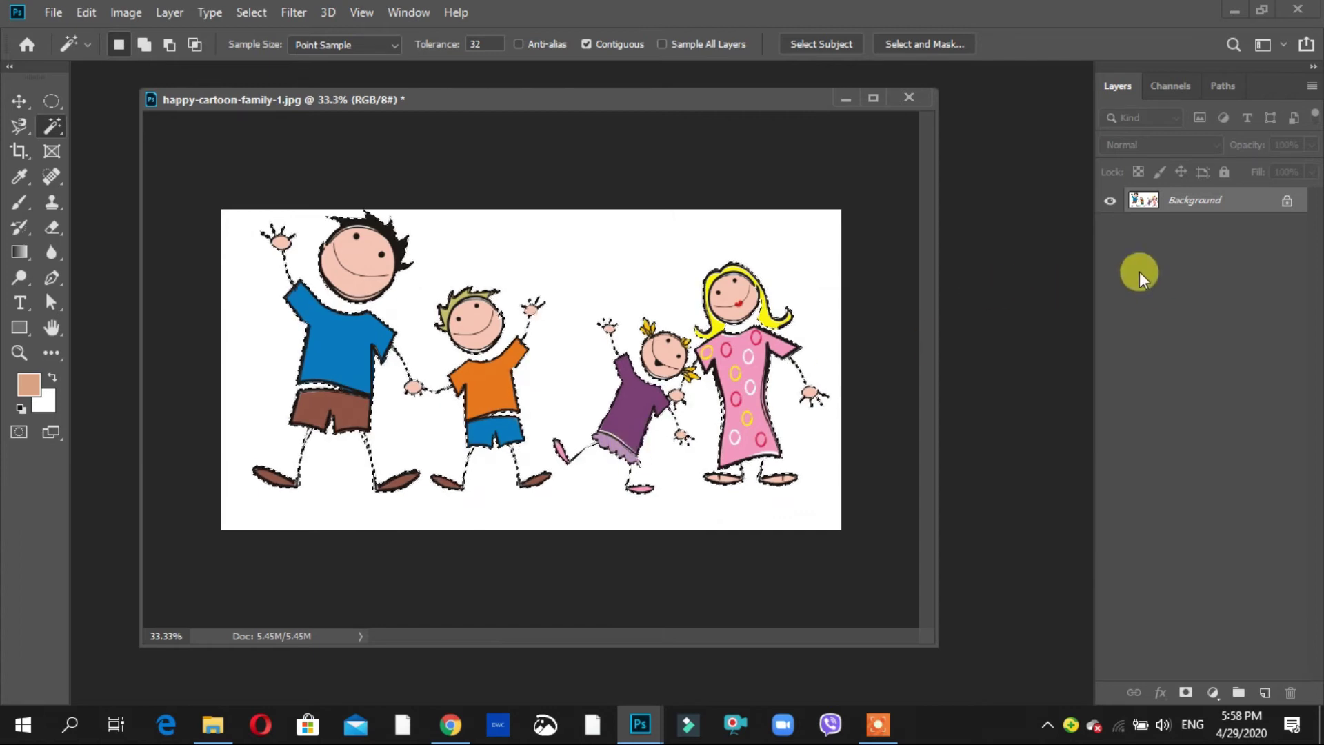
pyautogui.hotkey('ctrl', 'j')
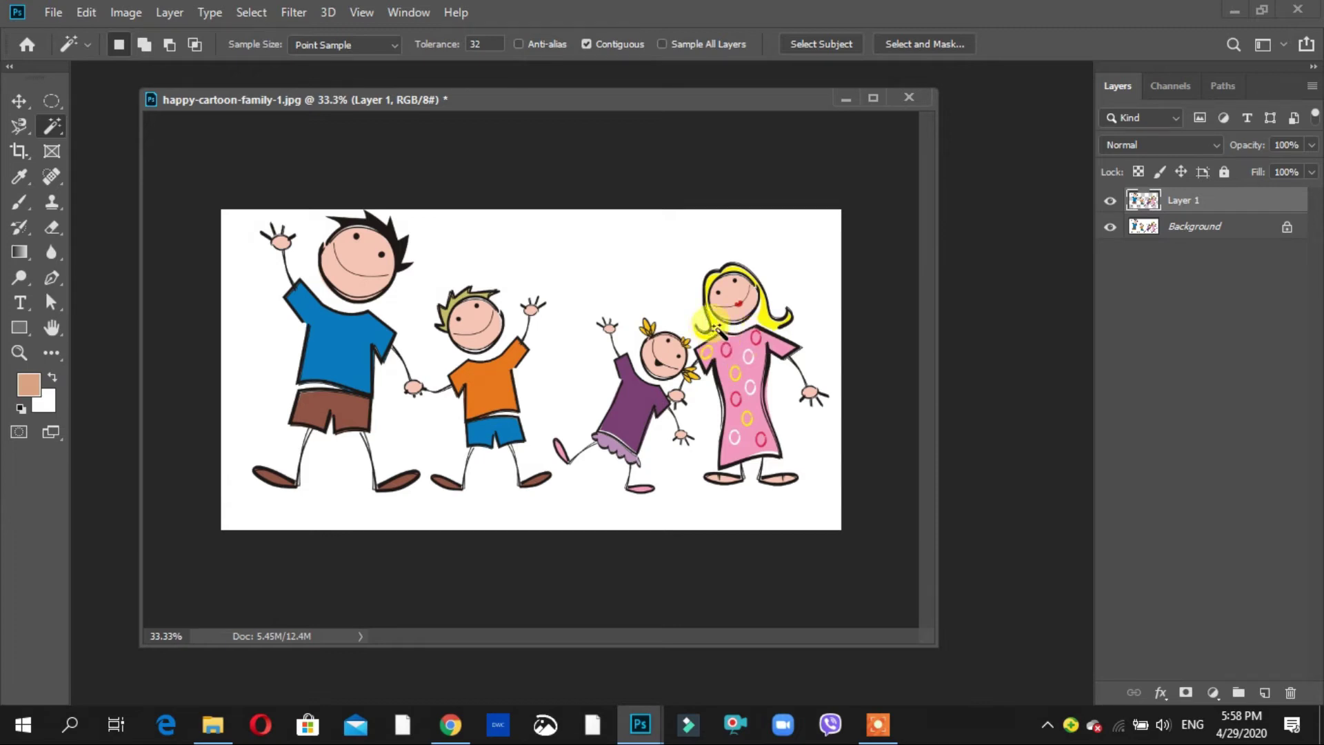
# Hide the Background layer so the figures show on transparency.
pyautogui.click(1110, 227)
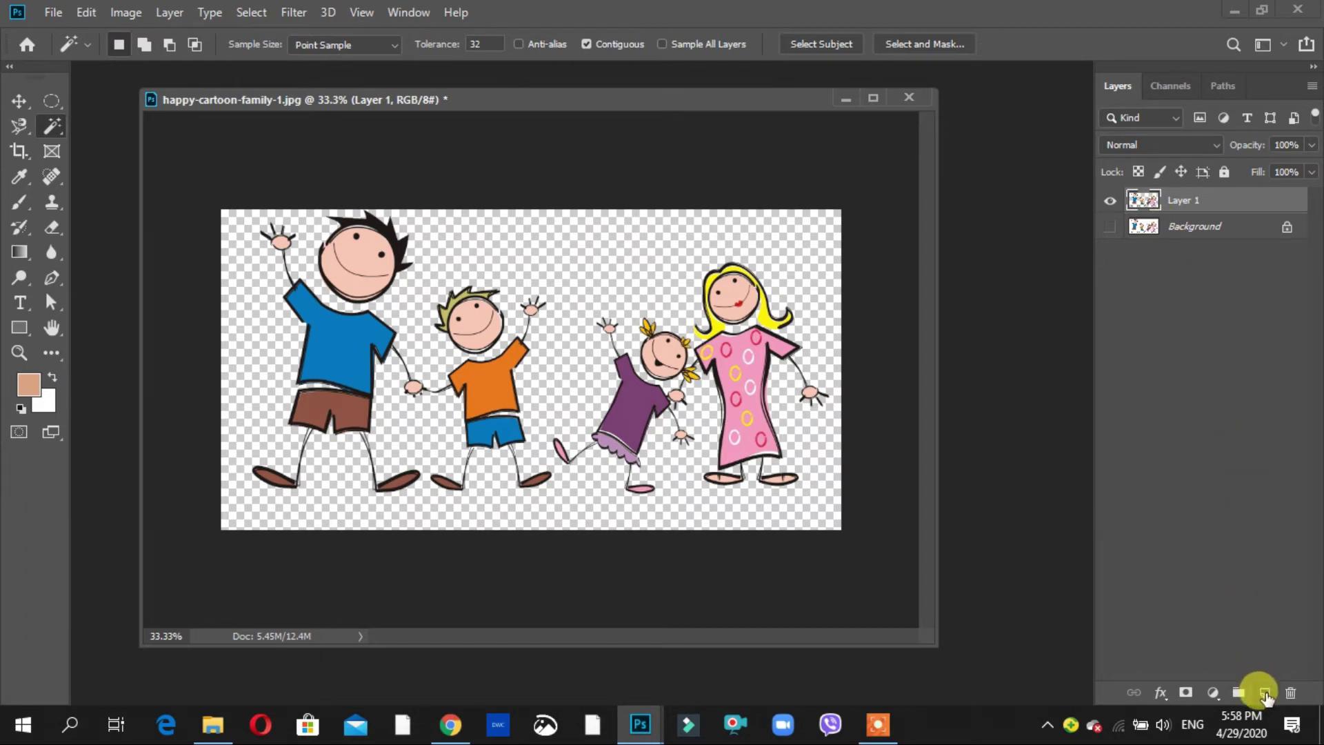
# Create a new layer named 'bgcolor', then briefly hide and re-show Layer 1.
pyautogui.click(1266, 694)
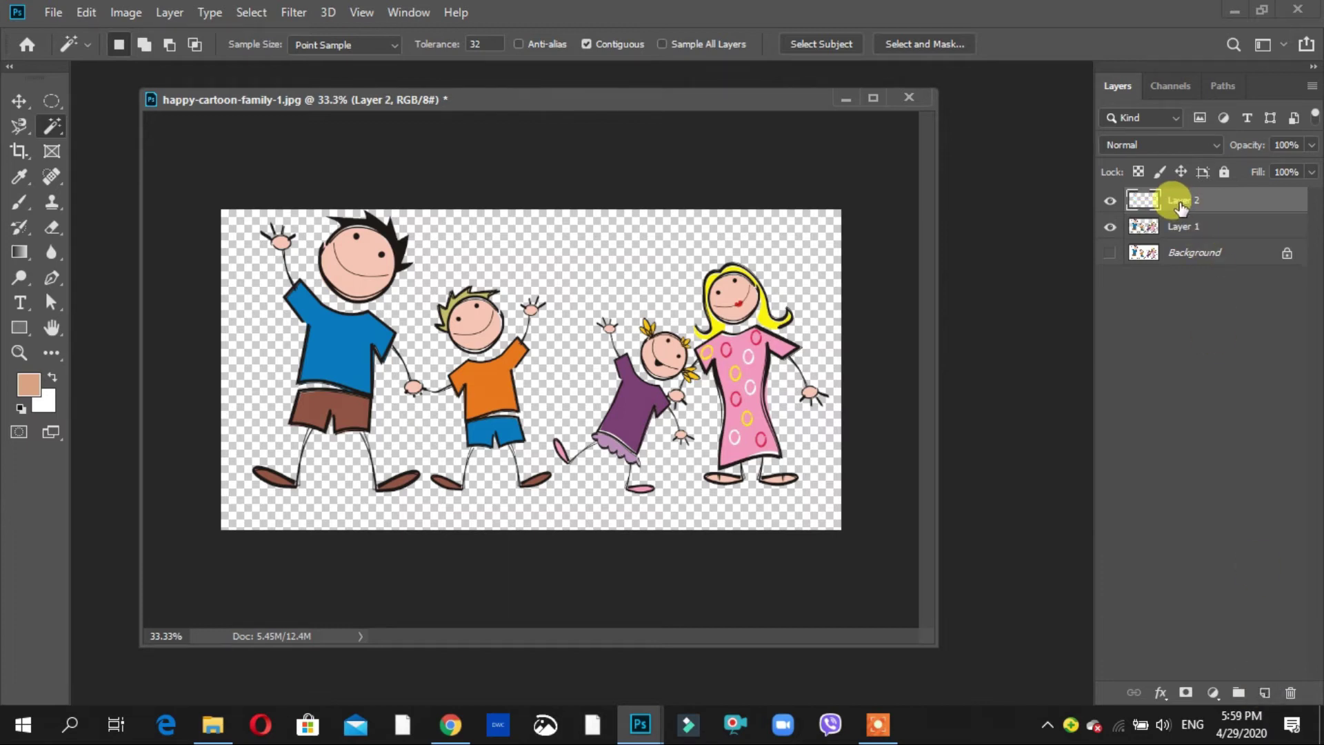
pyautogui.doubleClick(1184, 201)
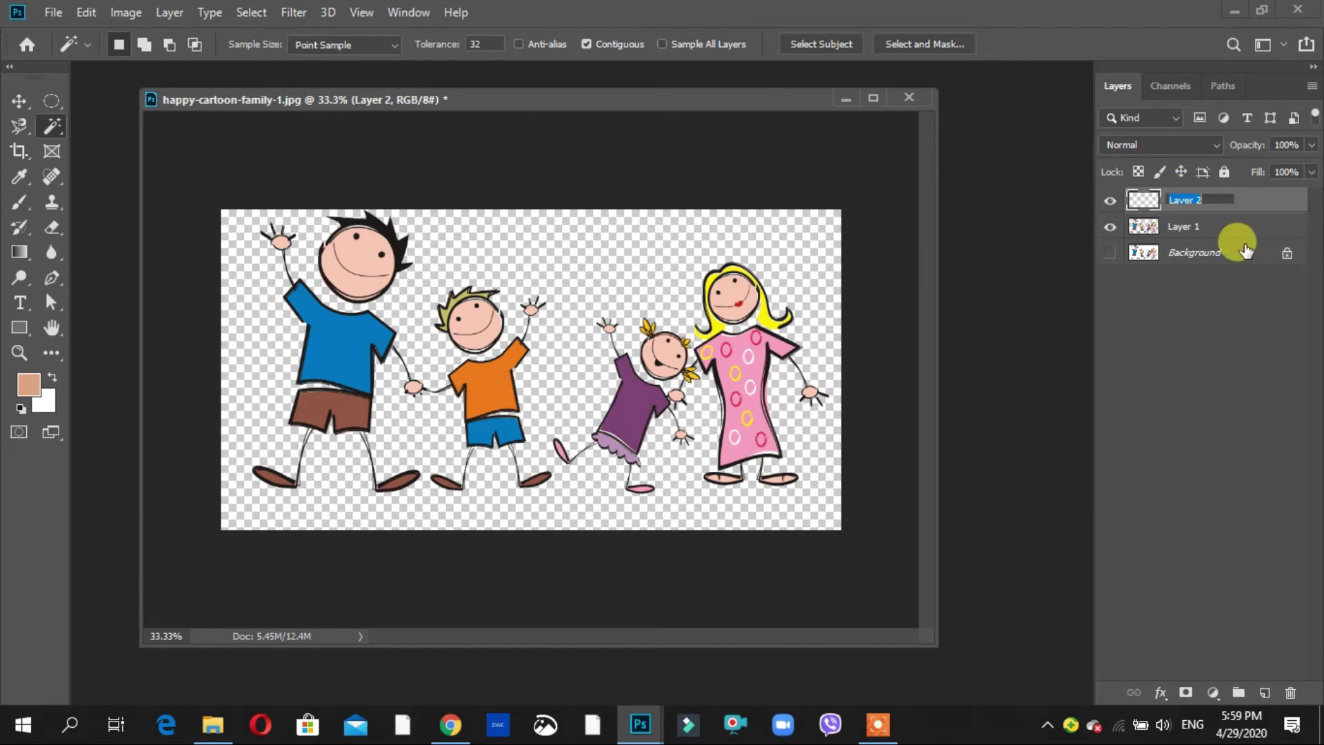
pyautogui.write('bacolur')
pyautogui.press('BackSpace')
pyautogui.write('or')
pyautogui.press('Return')
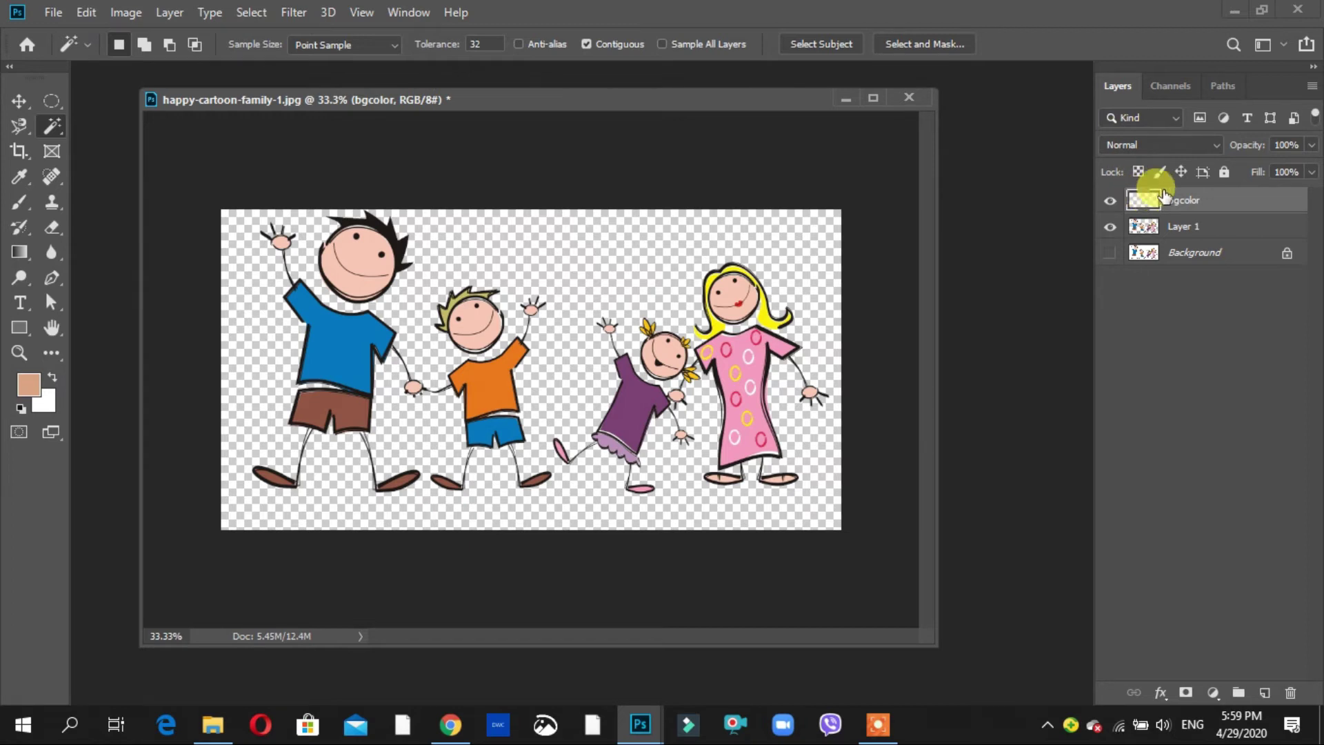
pyautogui.click(1110, 227)
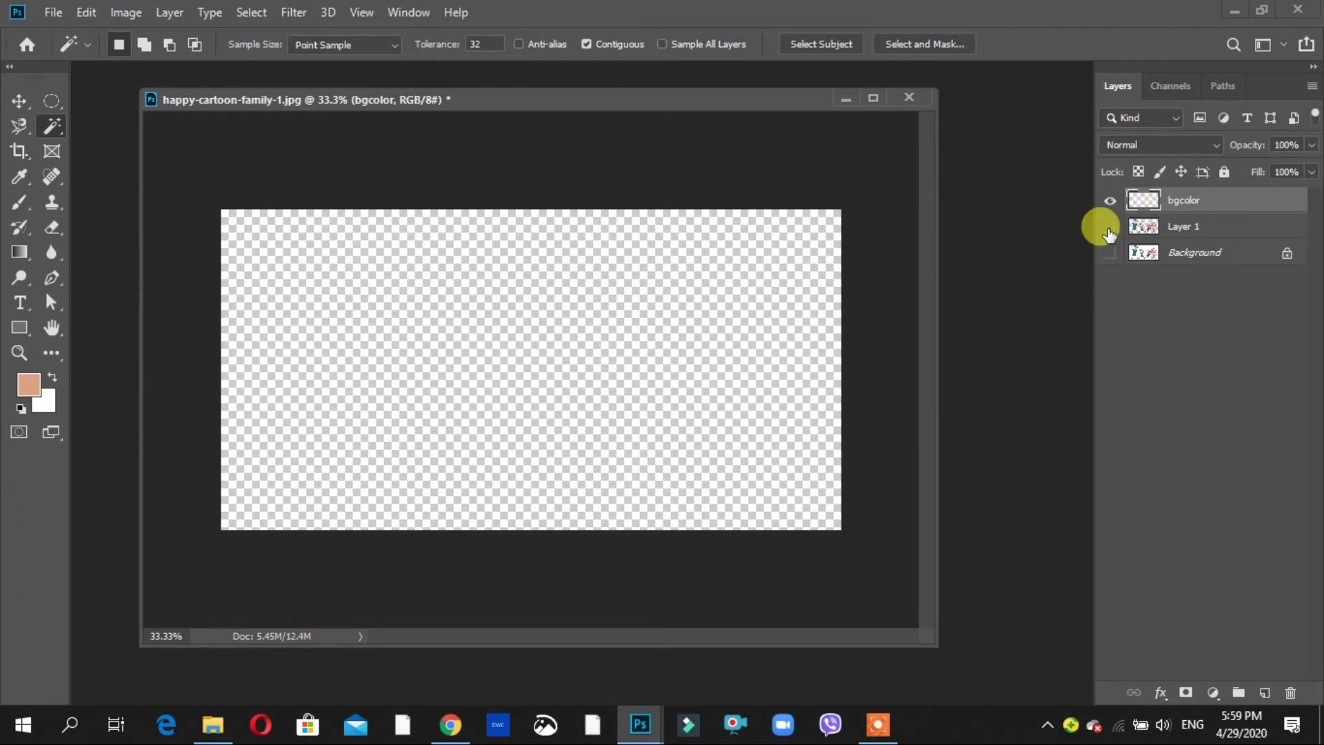
pyautogui.click(1110, 227)
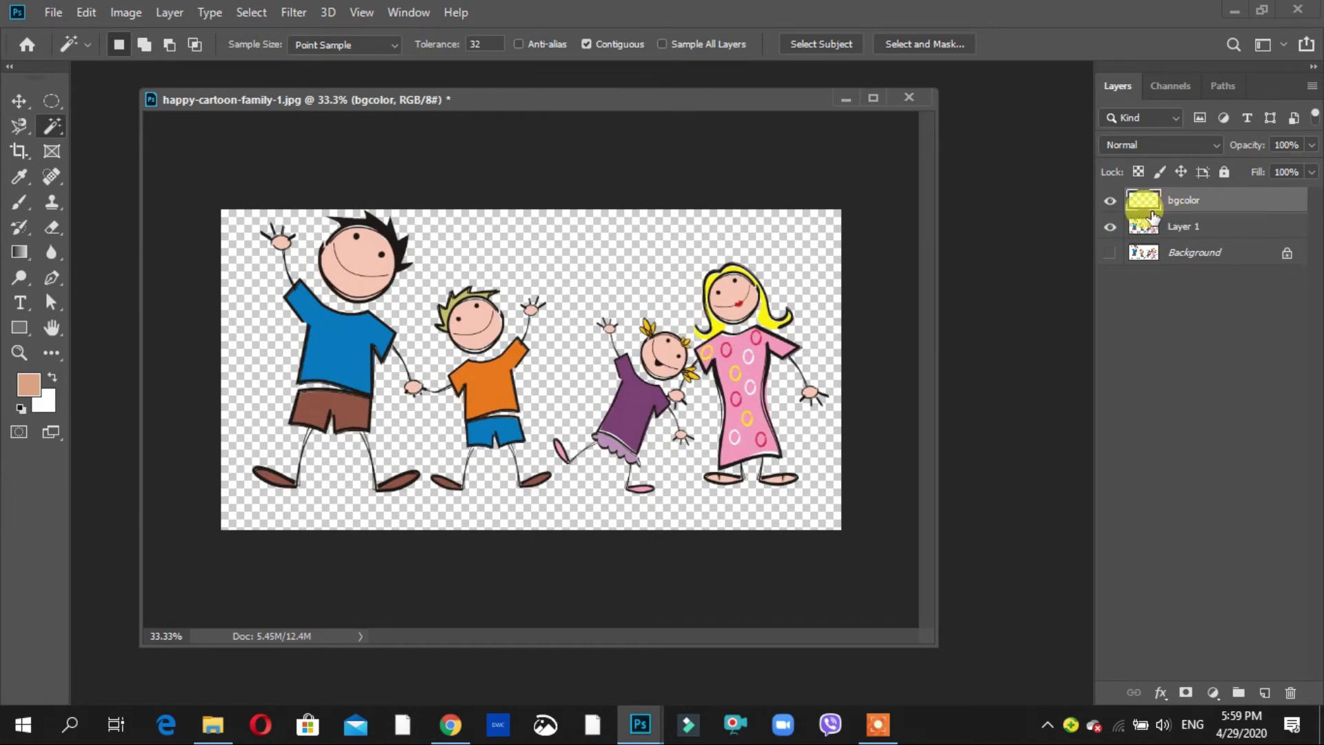
# Set the foreground colour to a dark navy blue.
pyautogui.click(27, 382)
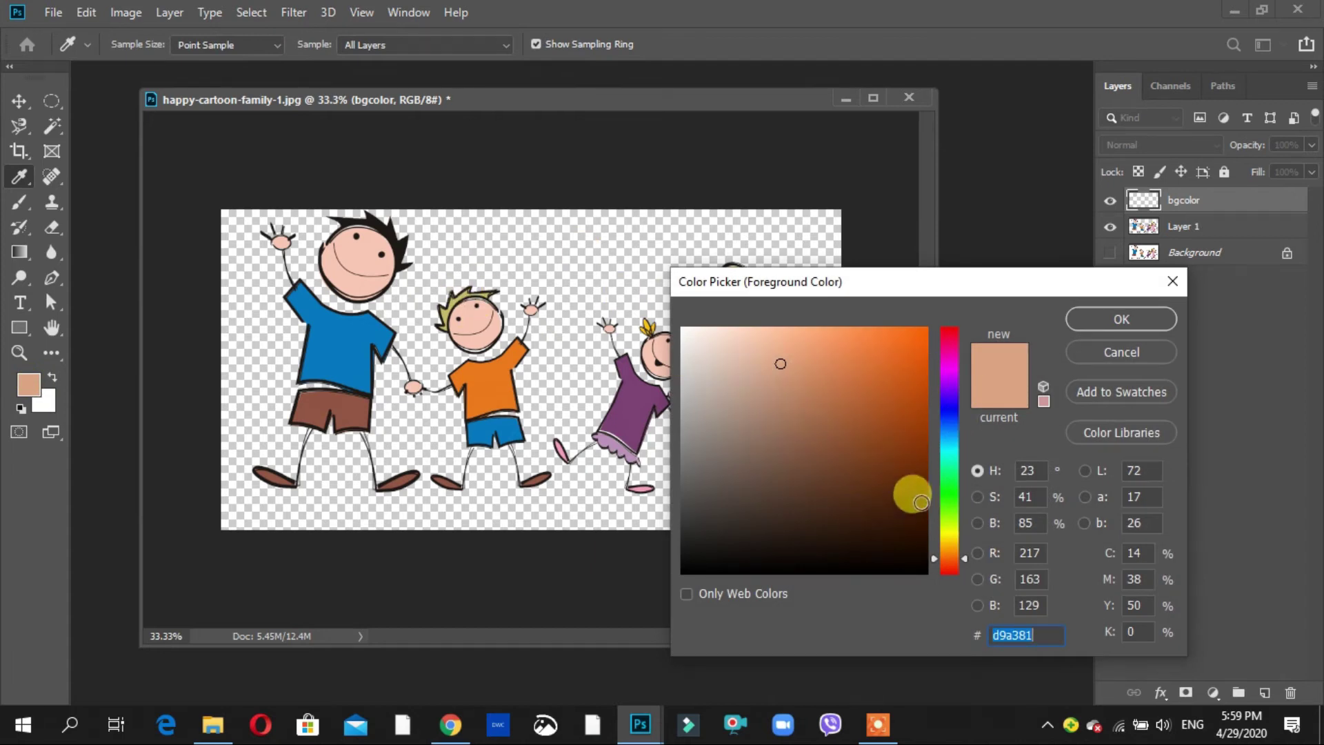
pyautogui.click(950, 406)
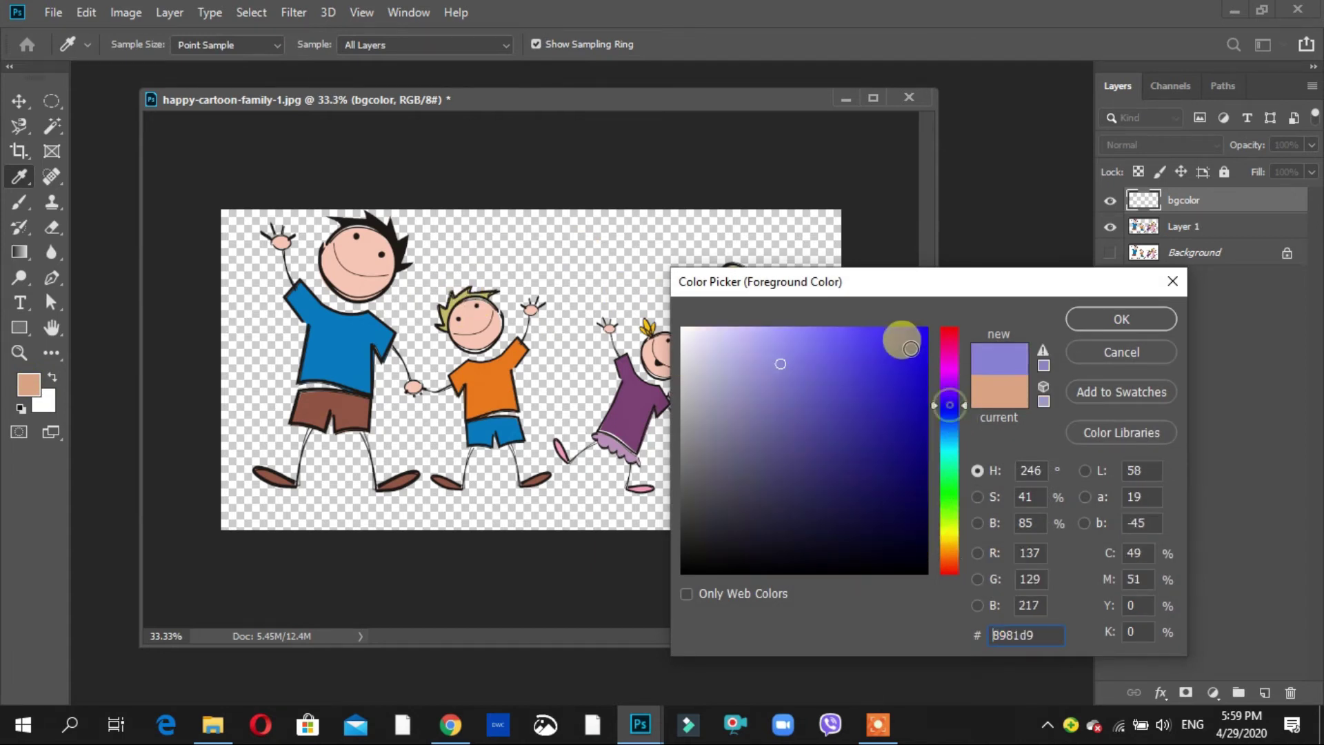
pyautogui.click(911, 343)
pyautogui.click(912, 464)
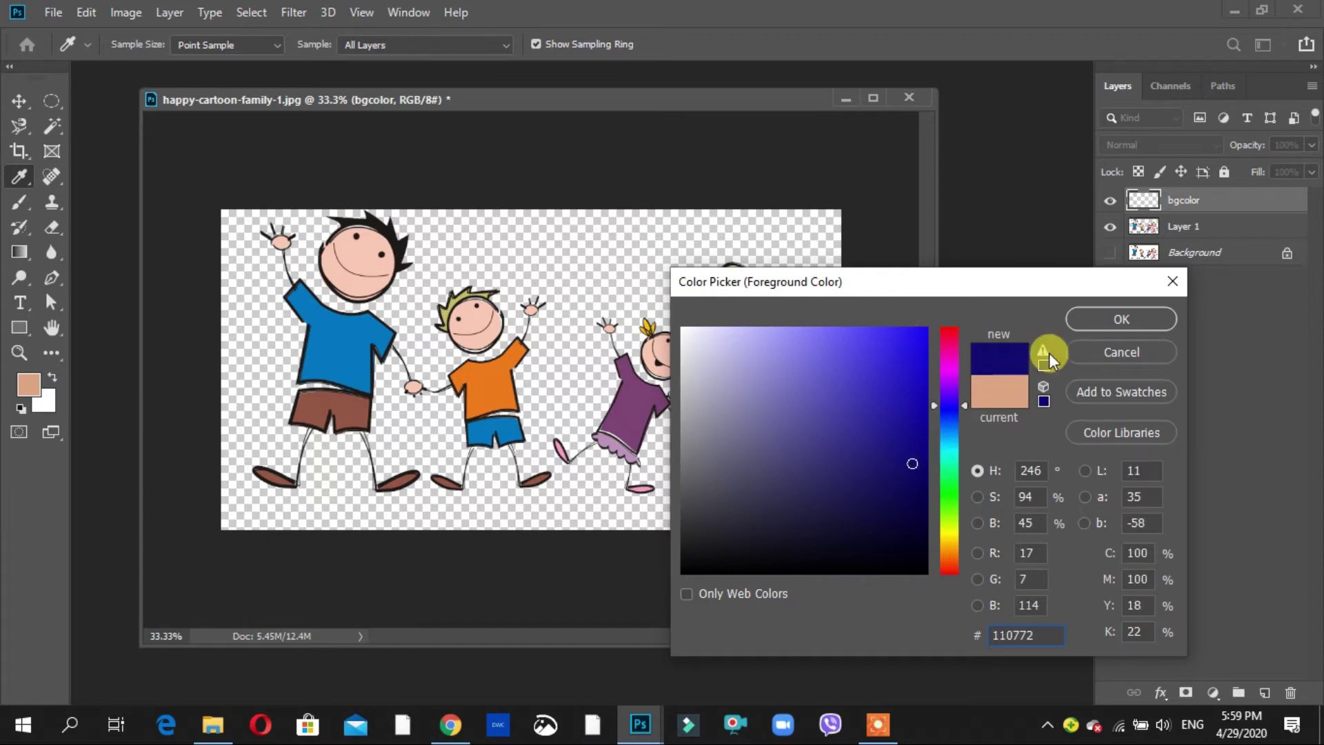
pyautogui.click(1098, 319)
pyautogui.press('w')
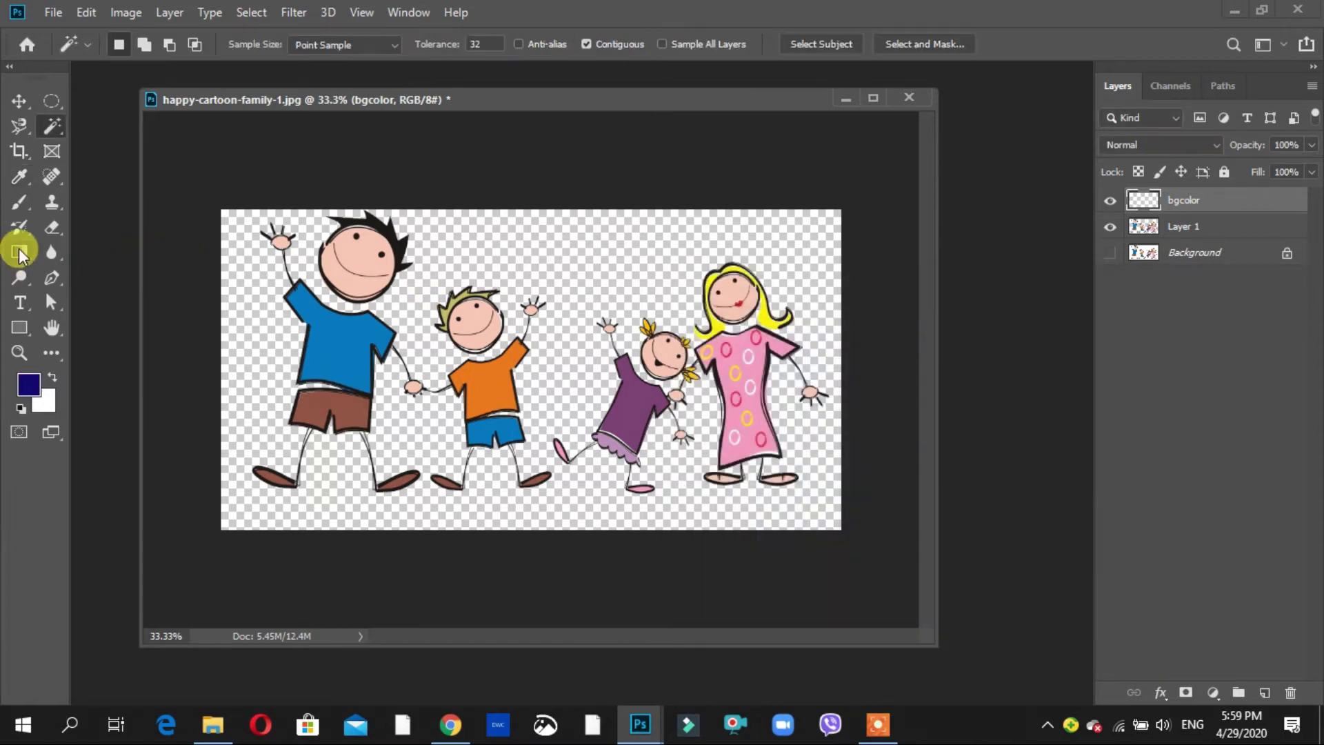
# Paint Bucket fill the bgcolor layer with navy and move it below Layer 1.
pyautogui.click(19, 252)
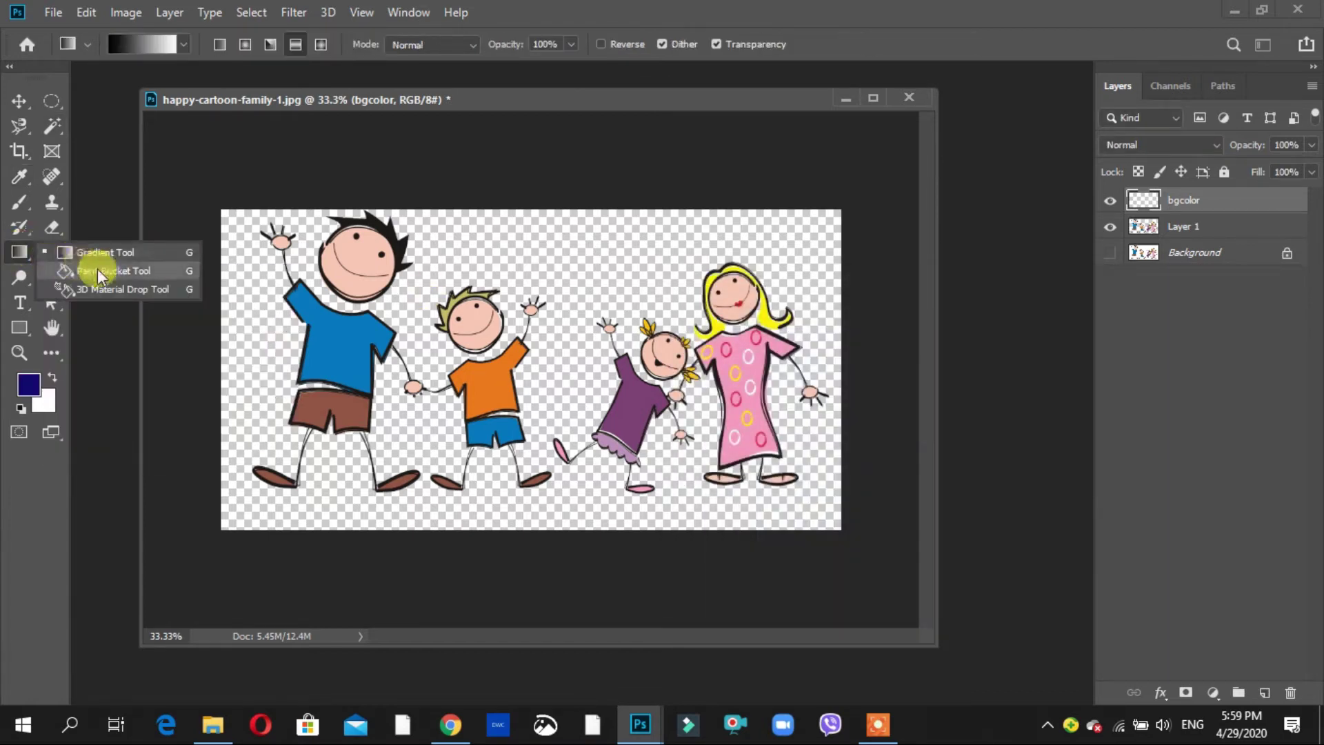
pyautogui.click(145, 272)
pyautogui.click(470, 270)
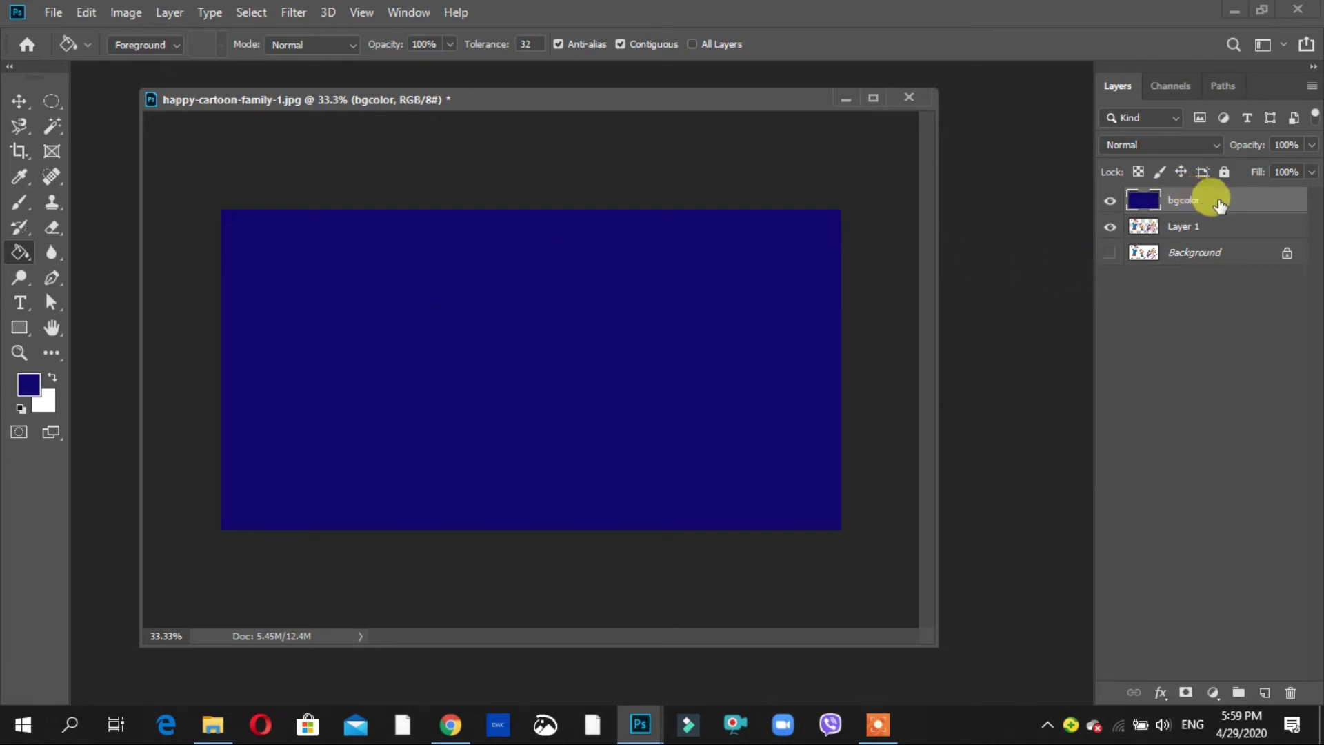
pyautogui.moveTo(1201, 202)
pyautogui.mouseDown()
pyautogui.moveTo(1228, 210)
pyautogui.moveTo(1231, 240)
pyautogui.mouseUp()
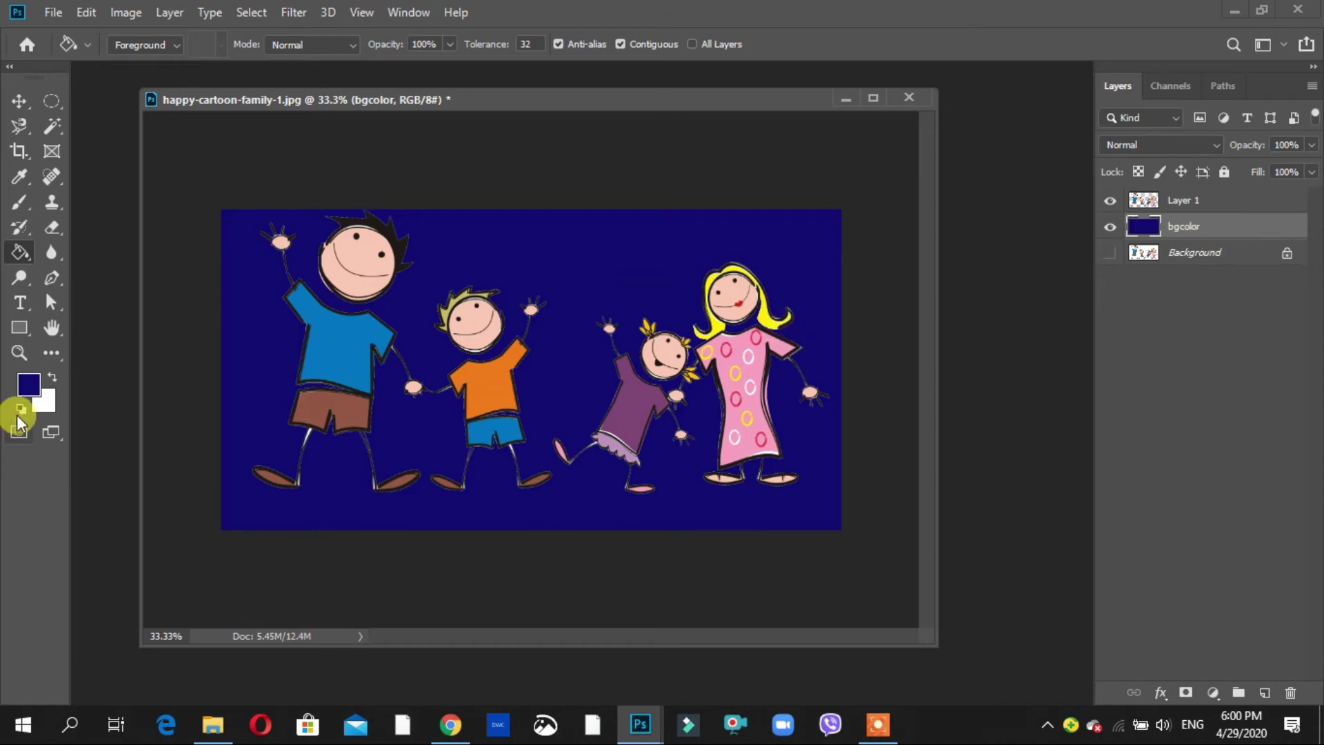
# Pick red as the foreground colour and fill the bgcolor layer with it.
pyautogui.click(25, 389)
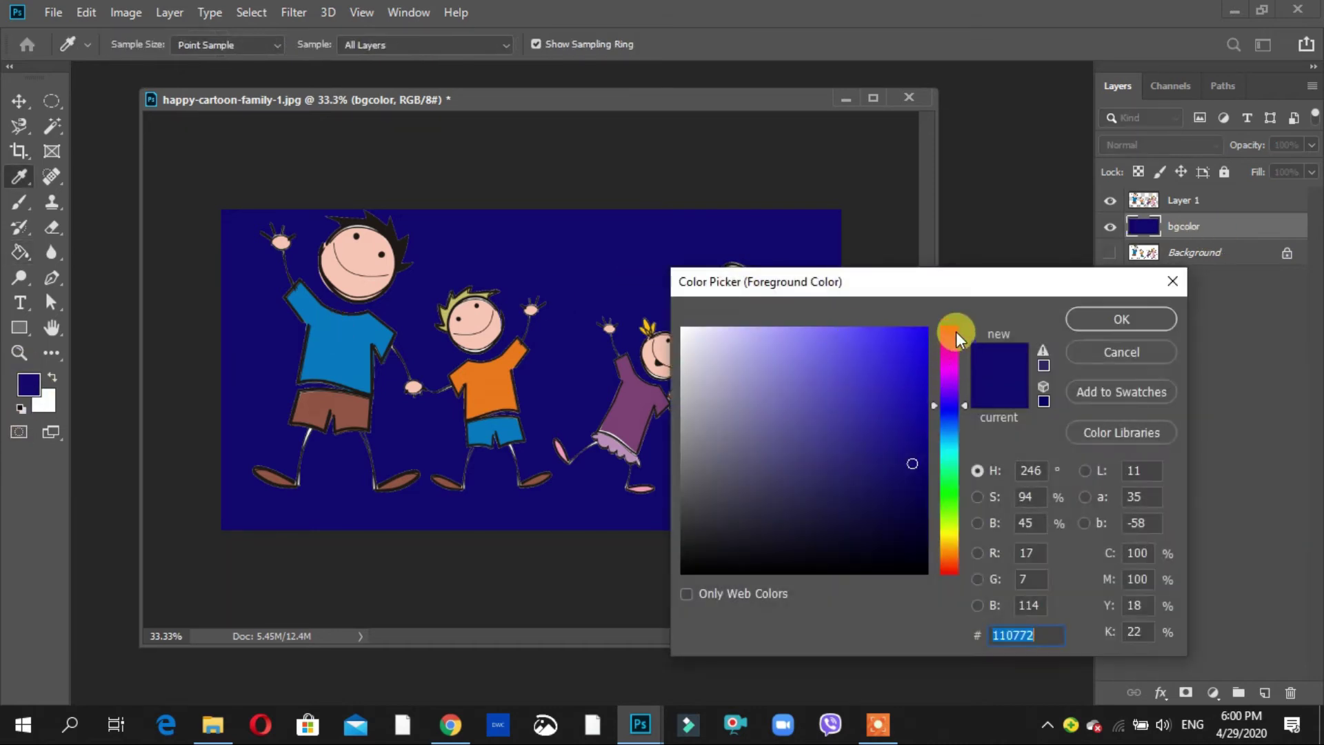
pyautogui.click(956, 331)
pyautogui.moveTo(904, 360); pyautogui.dragTo(915, 370)
pyautogui.click(1119, 319)
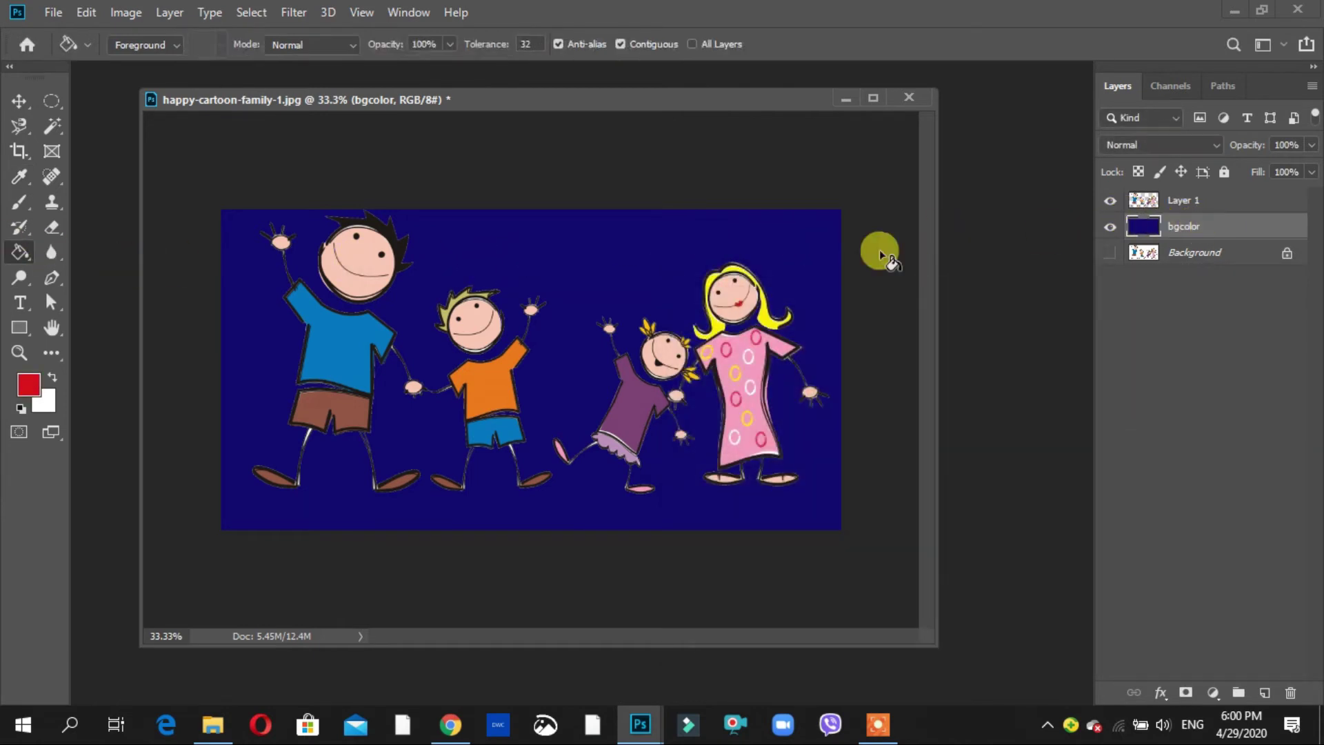
pyautogui.click(555, 266)
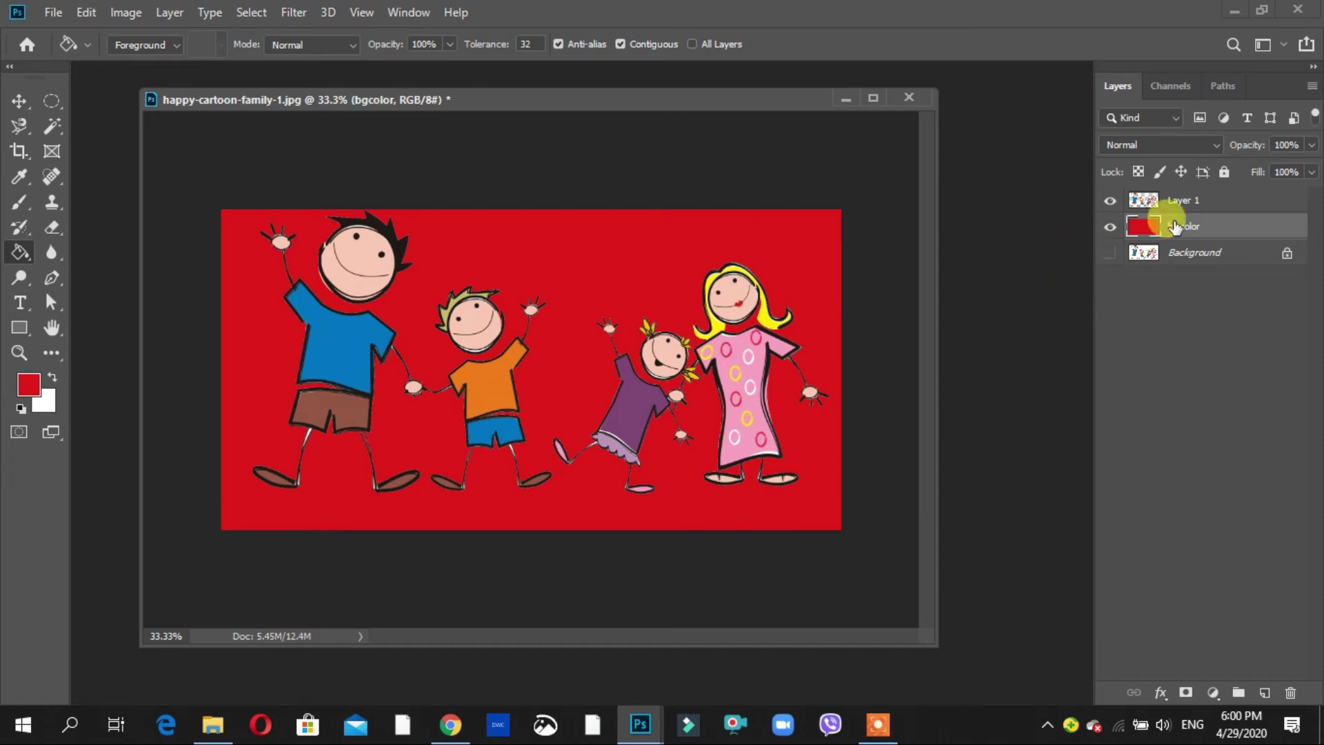
# Restore the bgcolor layer's Fill and Opacity to 100%.
pyautogui.click(1310, 172)
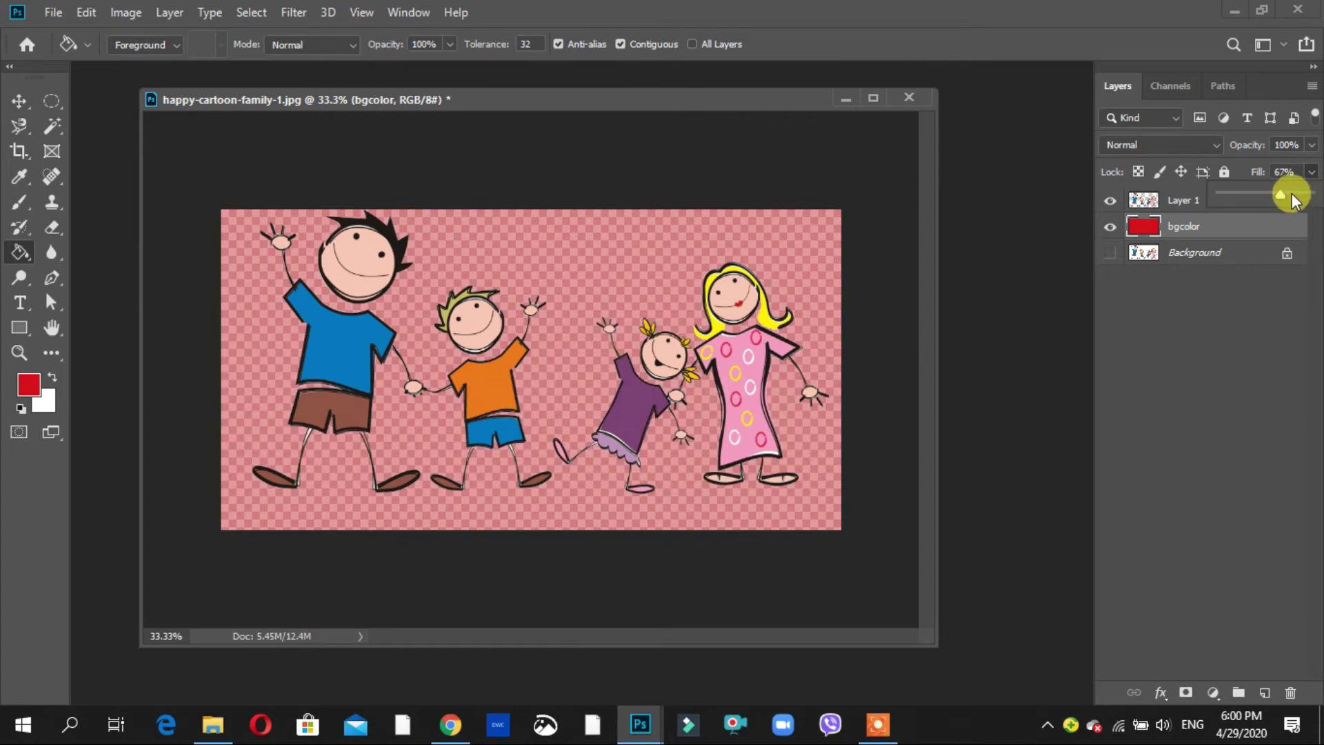
pyautogui.moveTo(1292, 193)
pyautogui.mouseDown()
pyautogui.moveTo(1313, 194)
pyautogui.moveTo(1305, 169)
pyautogui.mouseUp()
pyautogui.click(1311, 145)
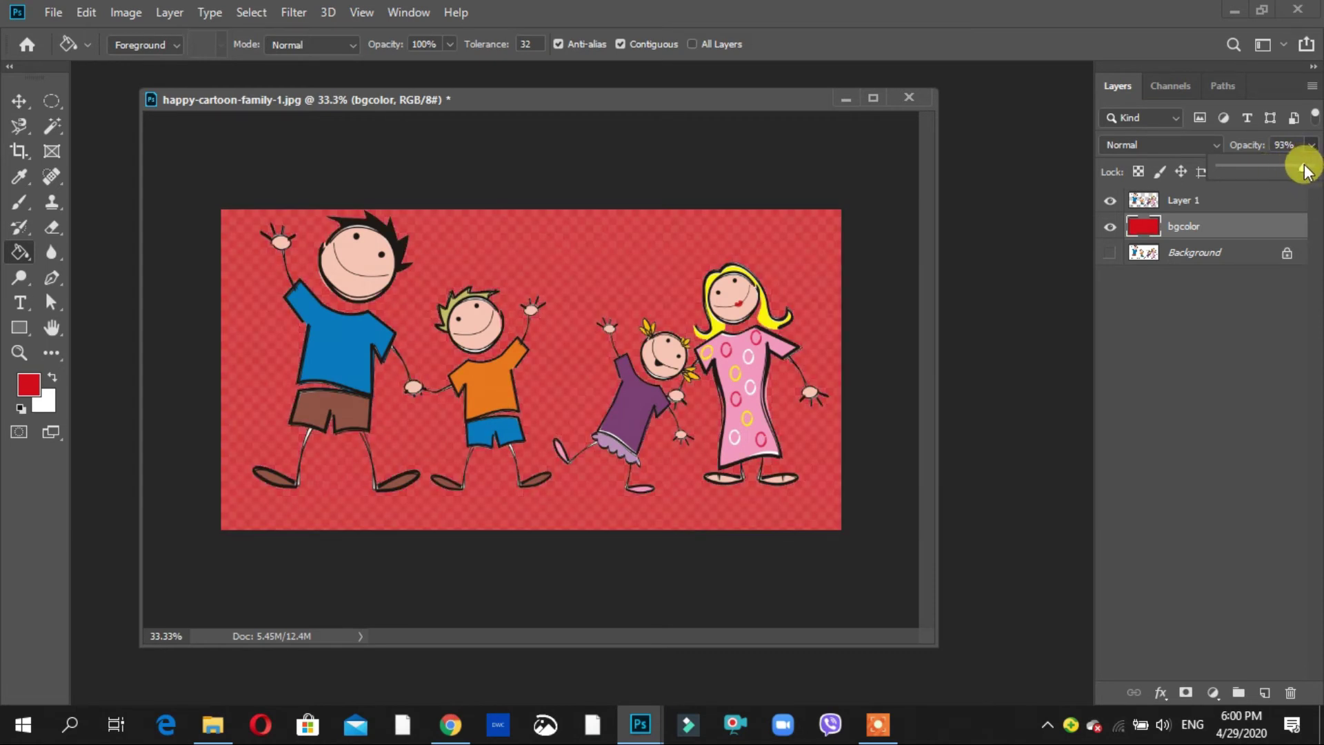
pyautogui.moveTo(1306, 169); pyautogui.dragTo(1319, 168)
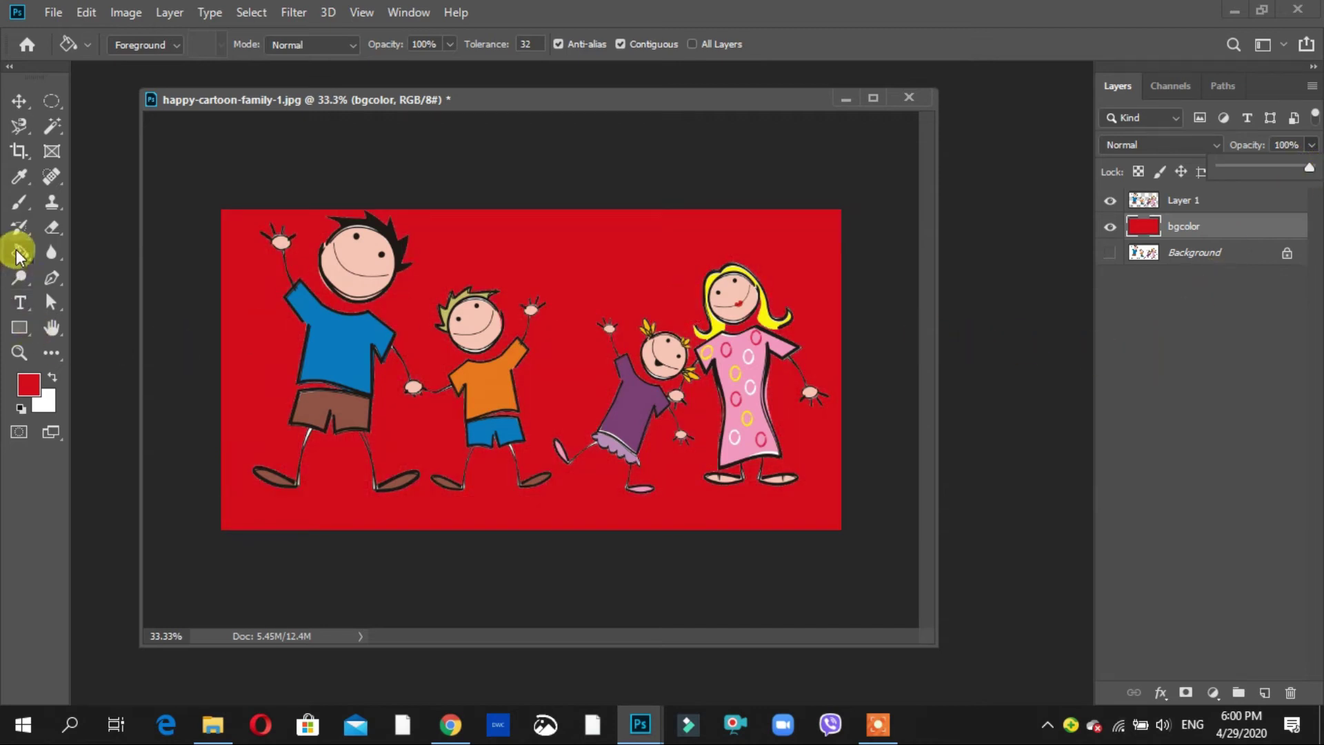
# Choose the Gradient Tool with the blue-yellow-blue preset and drag a diagonal gradient.
pyautogui.click(822, 358)
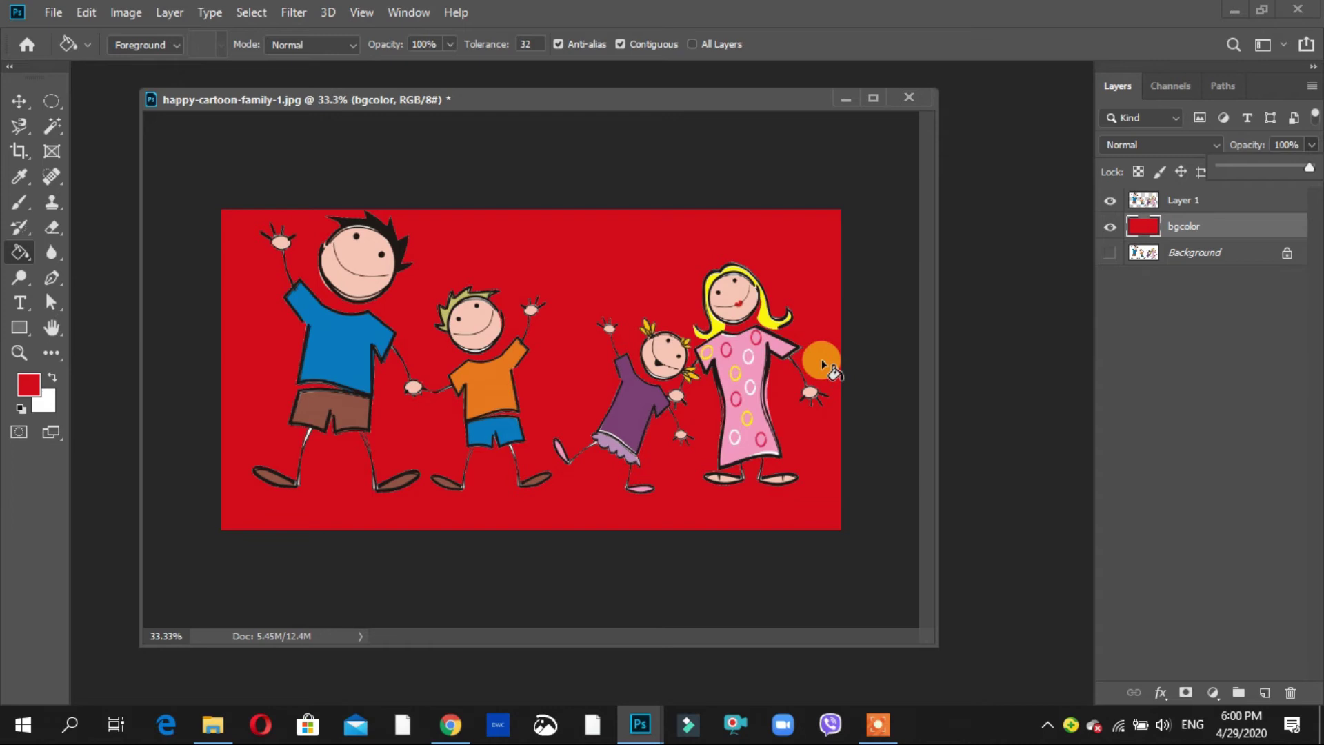
pyautogui.rightClick(22, 256)
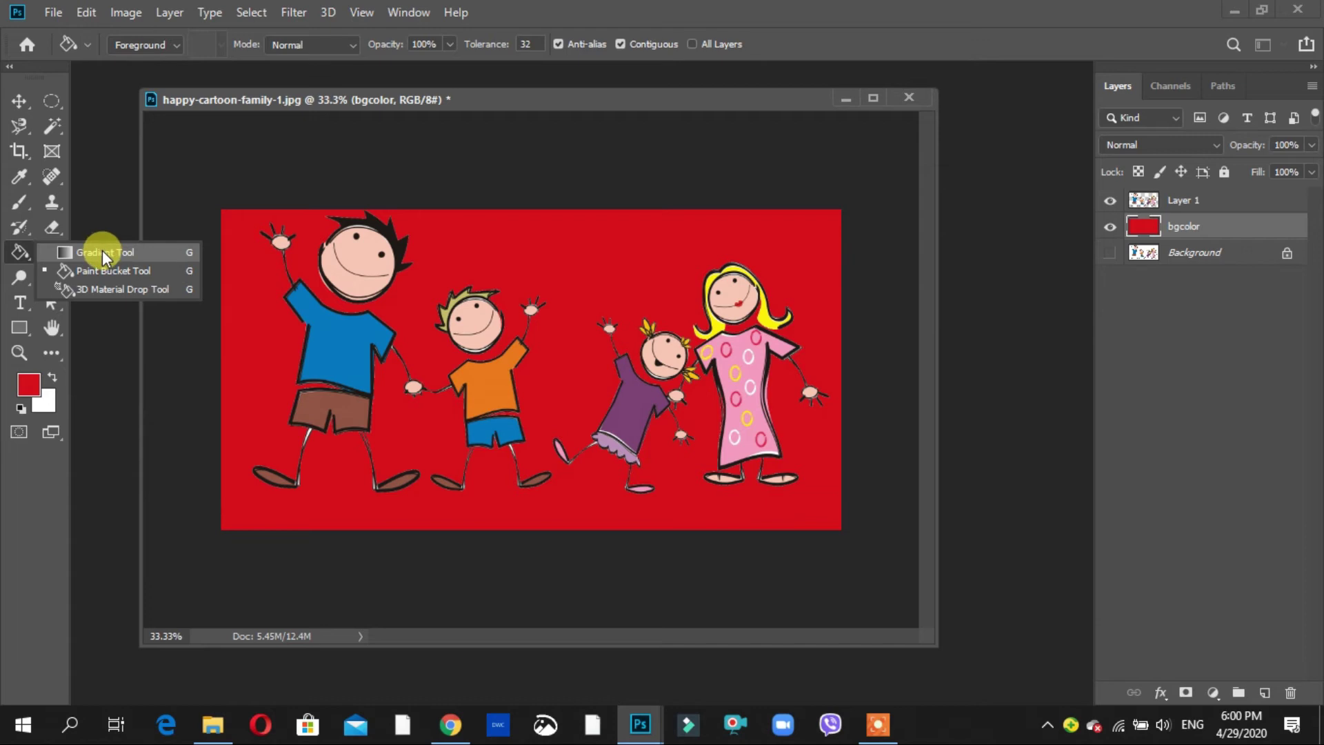
pyautogui.click(102, 254)
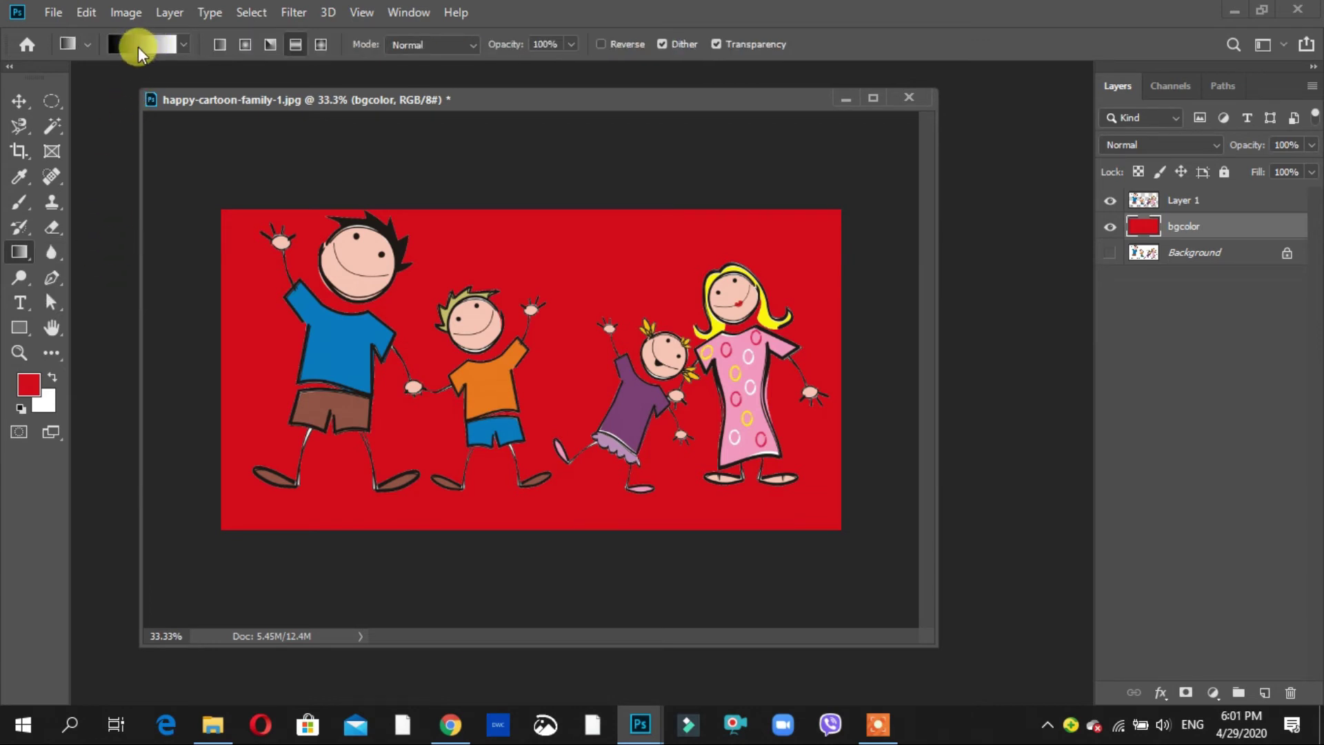
pyautogui.click(184, 43)
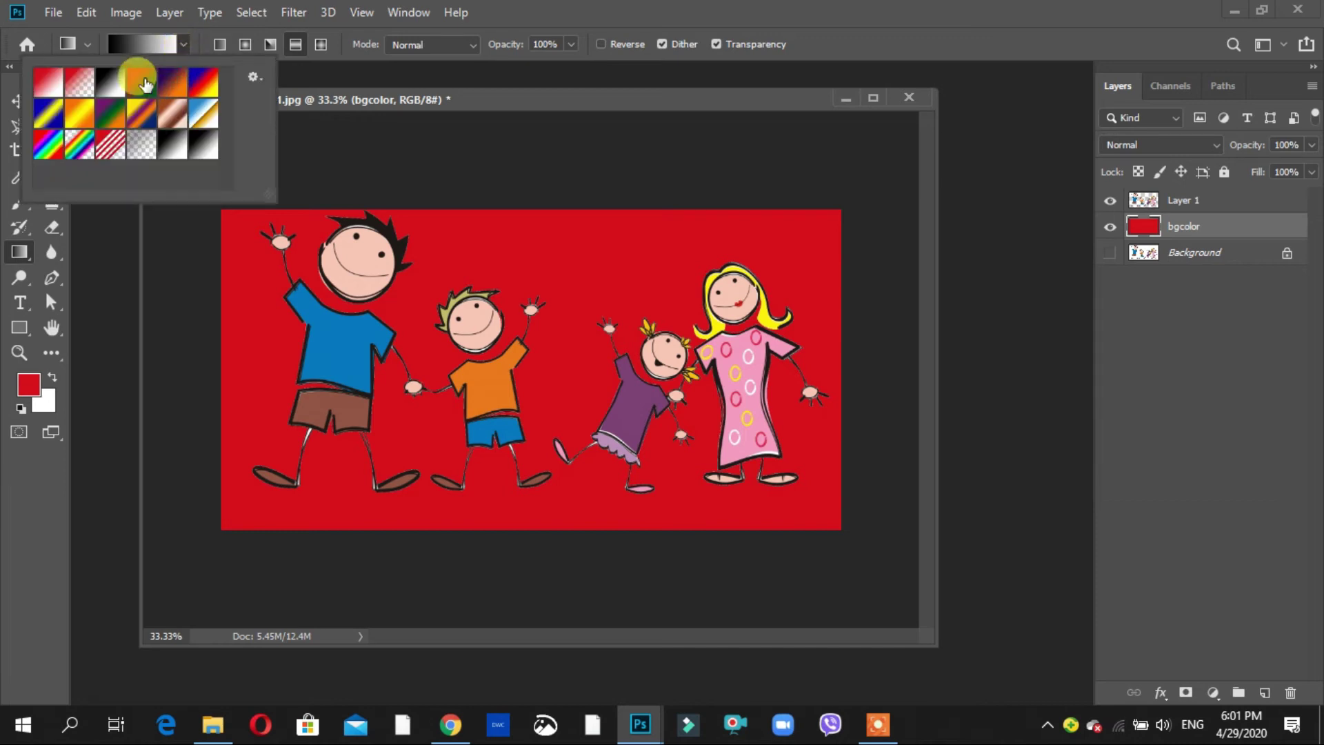
pyautogui.click(50, 118)
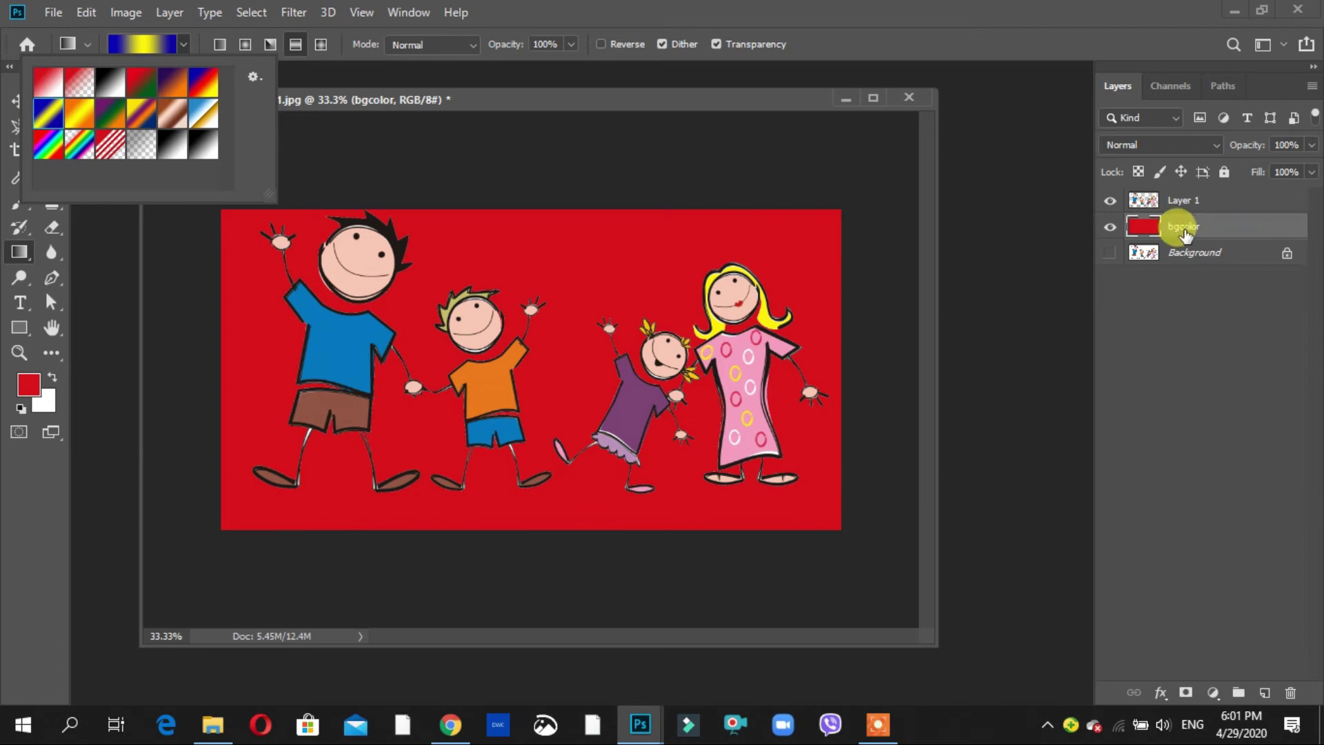
pyautogui.click(351, 367)
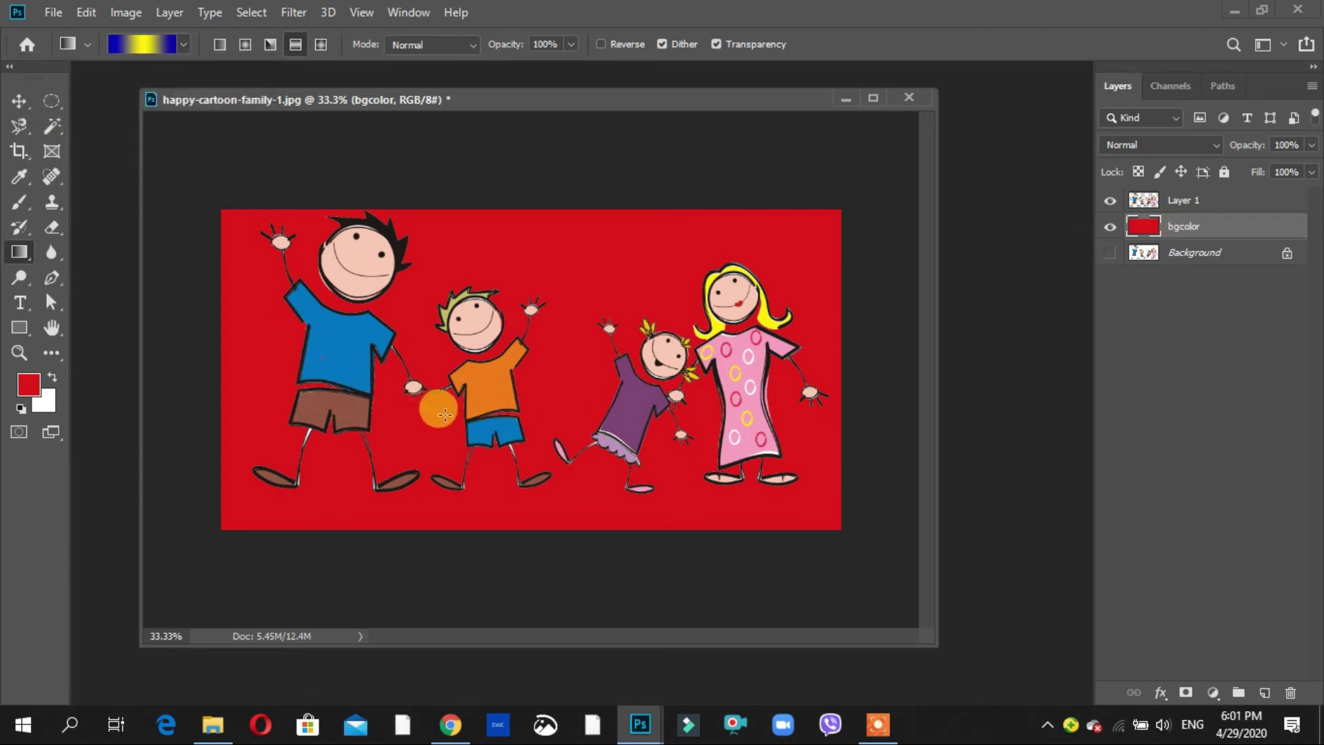
pyautogui.moveTo(351, 368); pyautogui.dragTo(452, 413)
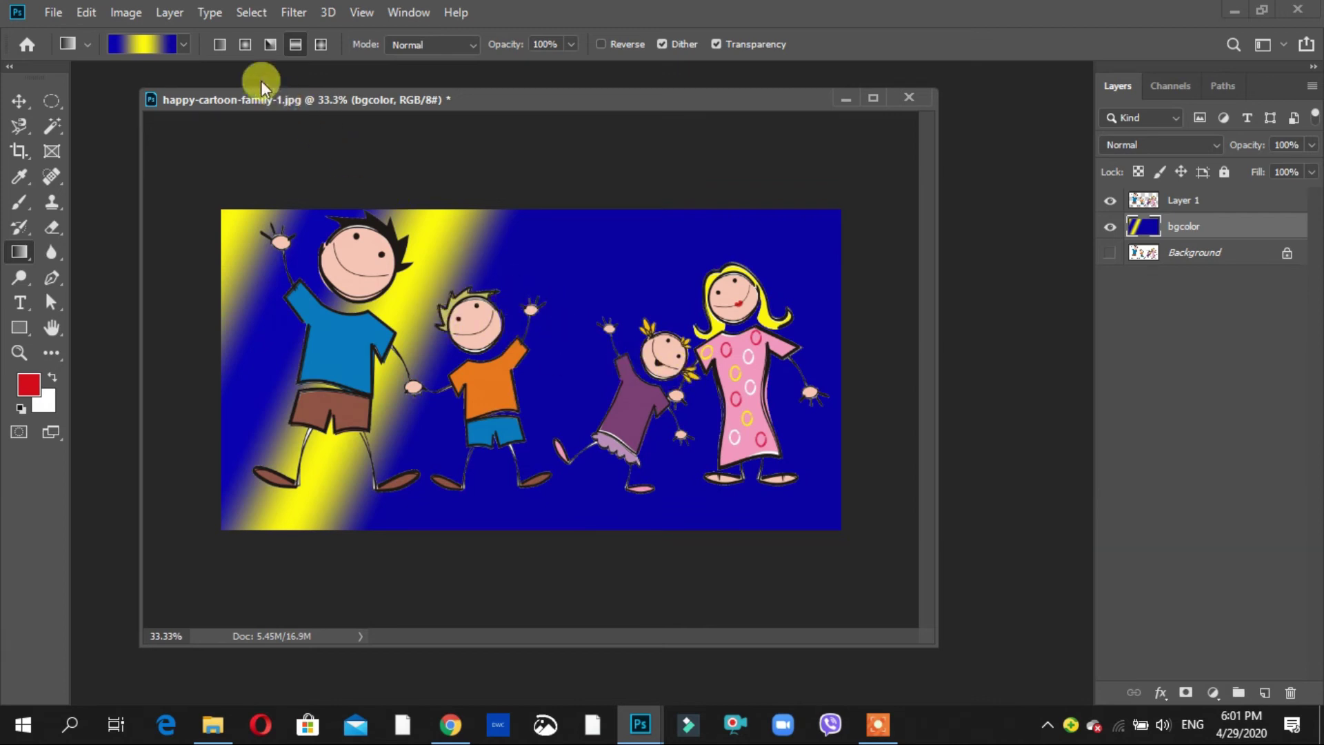
# Redraw the background as linear gradients, then as a radial yellow-to-navy glow.
pyautogui.click(220, 44)
pyautogui.moveTo(498, 253)
pyautogui.mouseDown()
pyautogui.moveTo(516, 339)
pyautogui.moveTo(507, 328)
pyautogui.mouseUp()
pyautogui.moveTo(481, 247); pyautogui.dragTo(492, 440)
pyautogui.click(245, 44)
pyautogui.moveTo(266, 254); pyautogui.dragTo(475, 393)
# Try angle, reflected and diamond gradients on bgcolor, then delete the bgcolor layer.
pyautogui.click(372, 278)
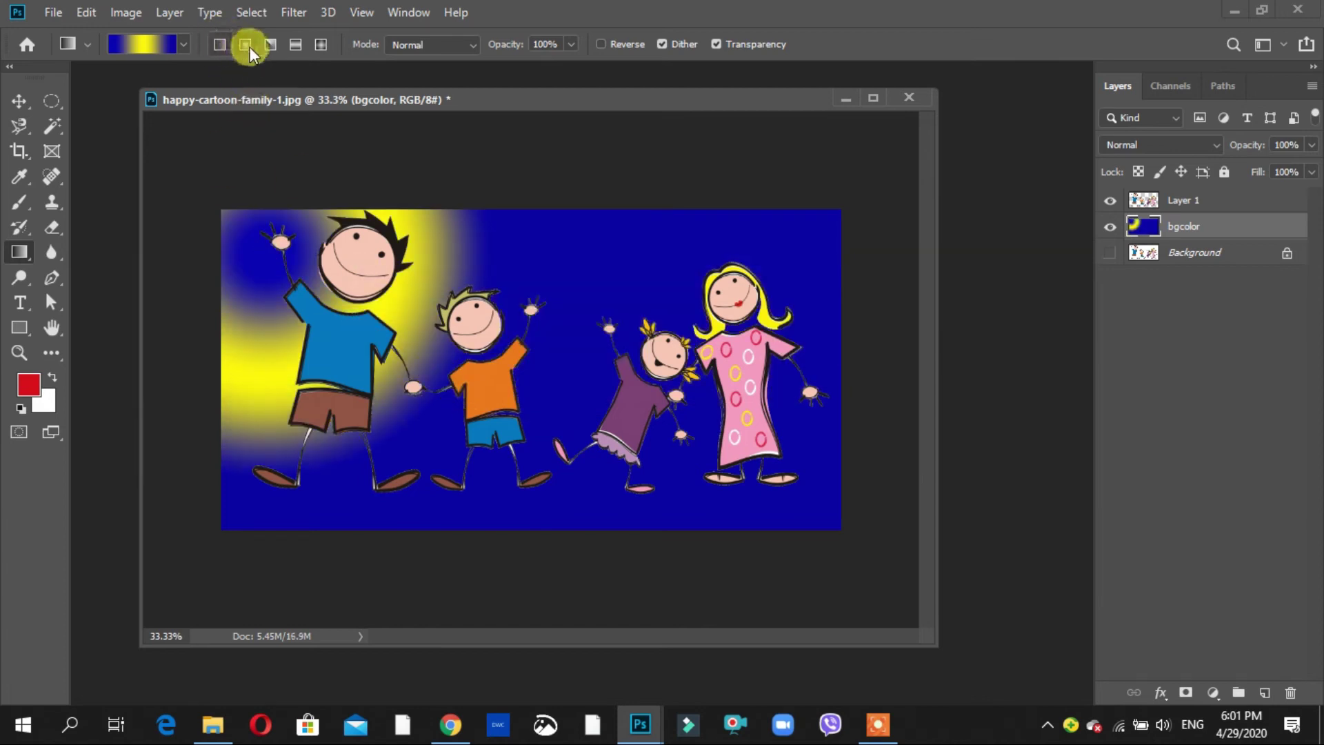
pyautogui.moveTo(452, 362); pyautogui.dragTo(638, 448)
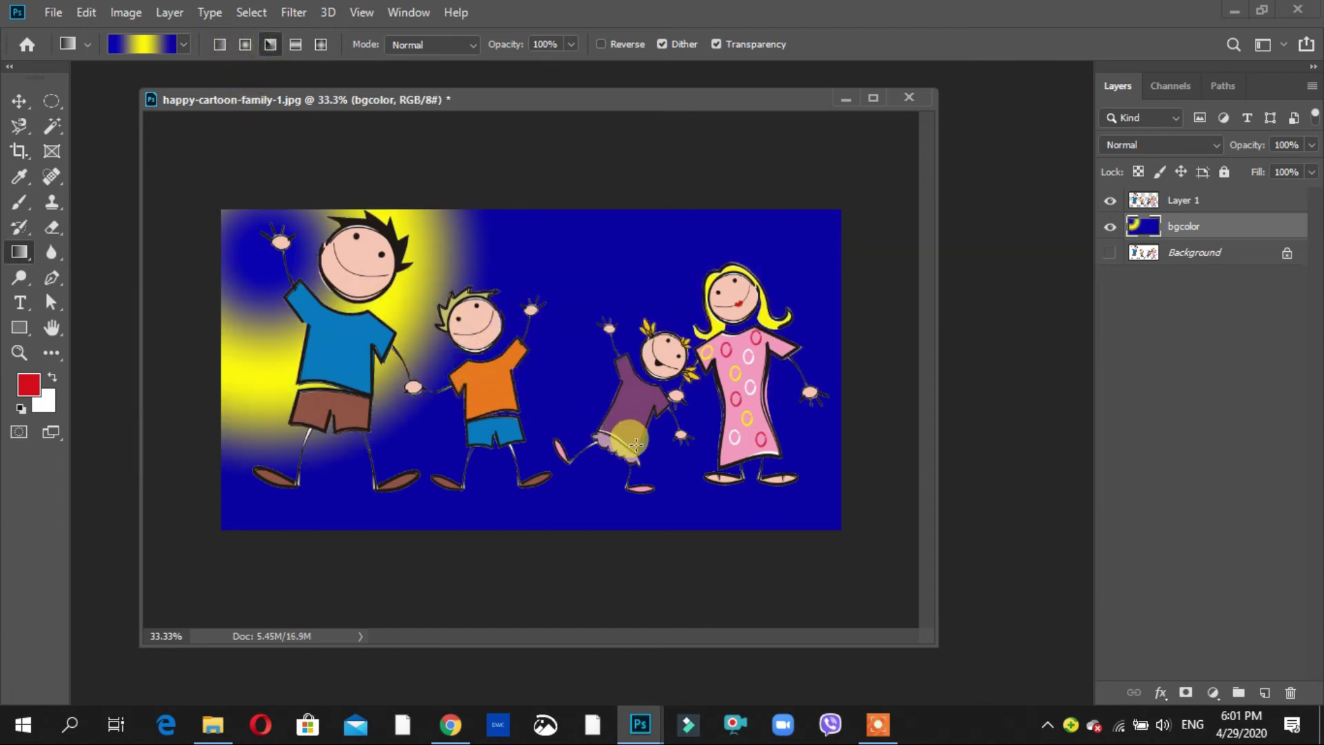
pyautogui.click(298, 44)
pyautogui.moveTo(698, 369); pyautogui.dragTo(339, 343)
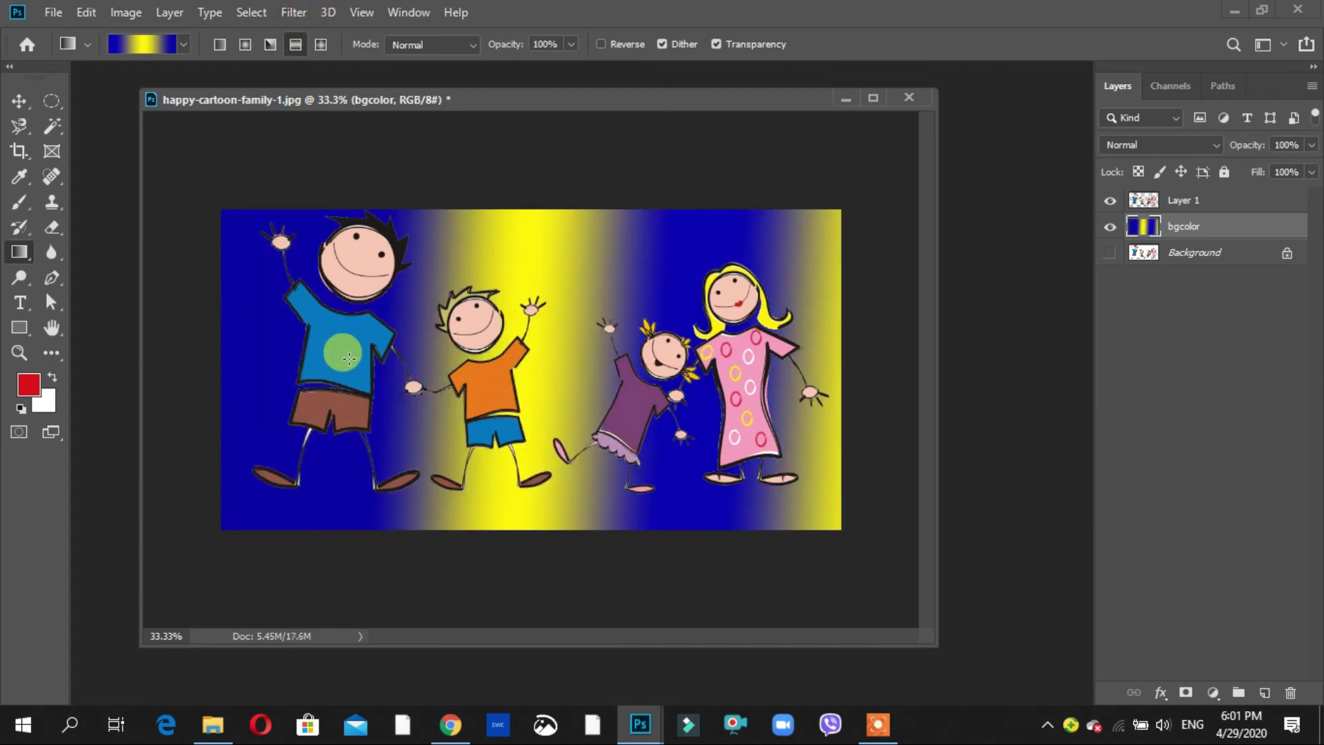
pyautogui.click(322, 44)
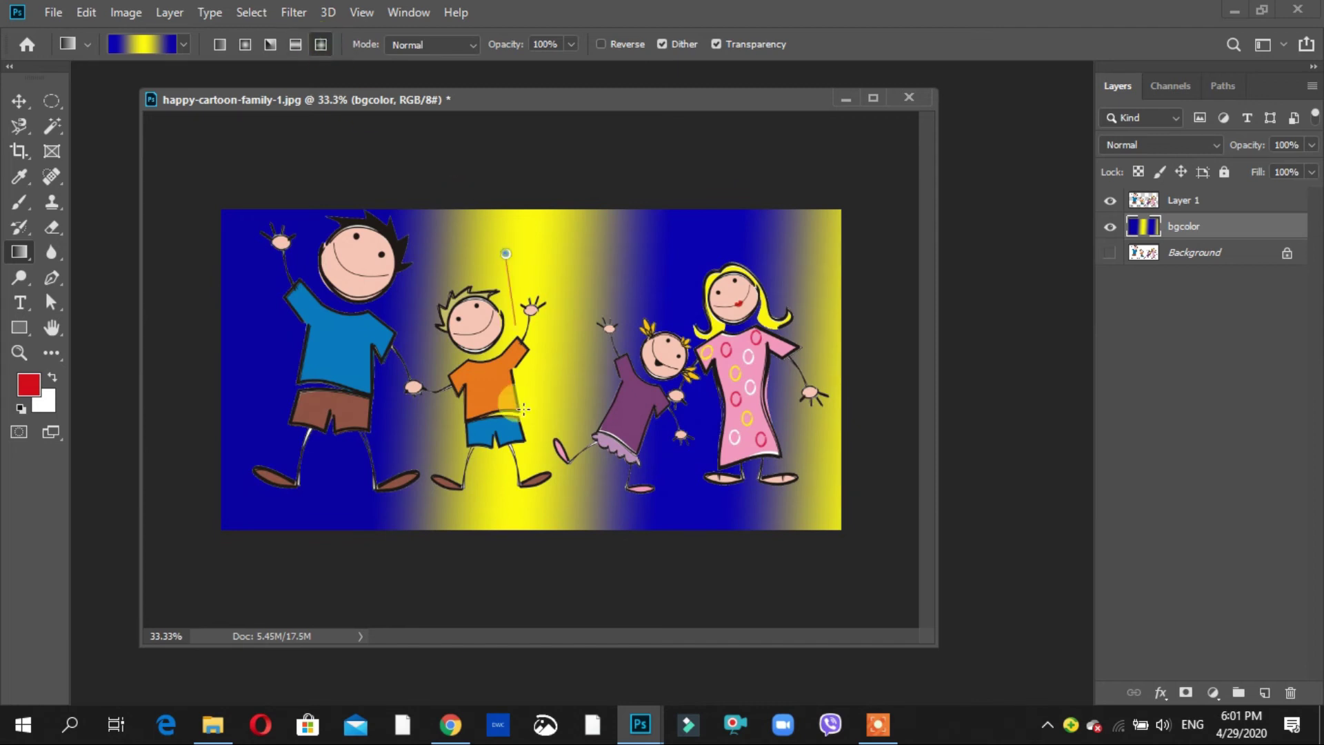
pyautogui.moveTo(493, 247); pyautogui.dragTo(513, 414)
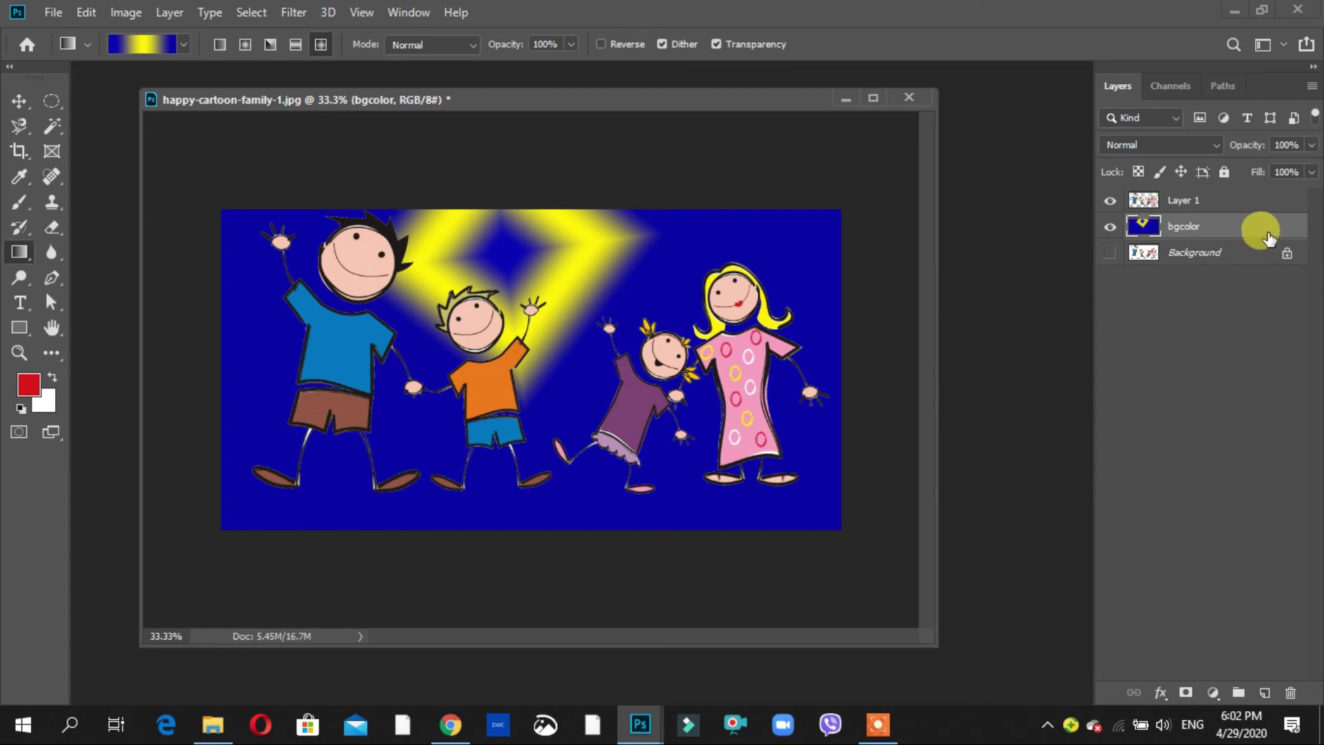
pyautogui.moveTo(1281, 235)
pyautogui.mouseDown()
pyautogui.moveTo(1297, 712)
pyautogui.moveTo(1291, 692)
pyautogui.mouseUp()
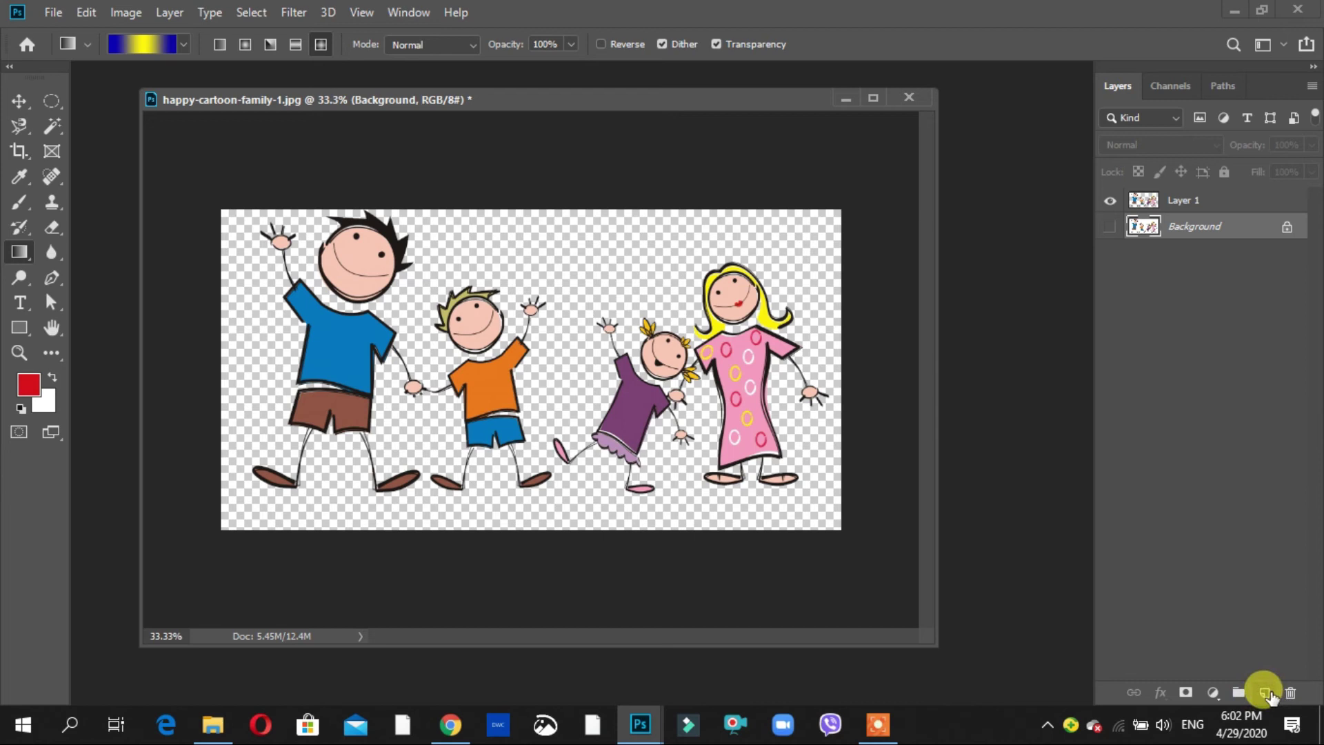
# Add a Gradient Fill layer and move its settings dialog aside.
pyautogui.click(1213, 693)
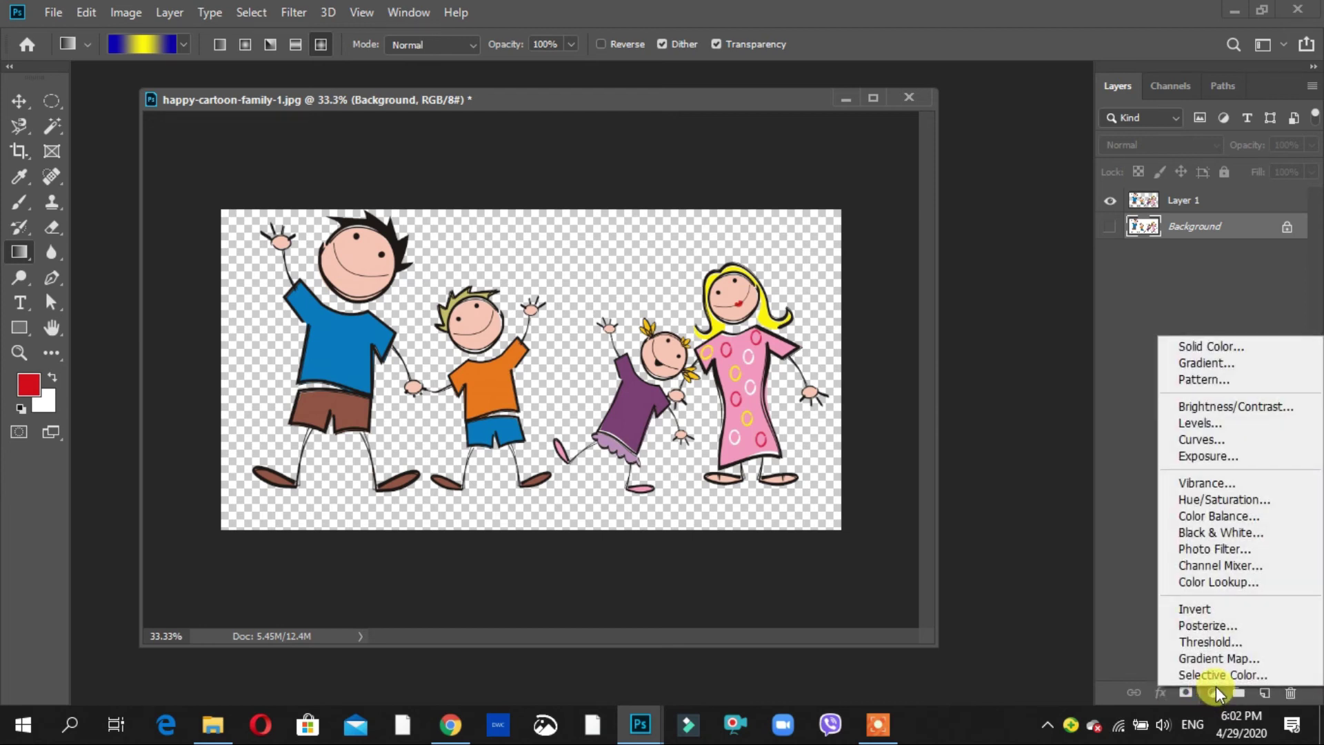
pyautogui.click(1223, 365)
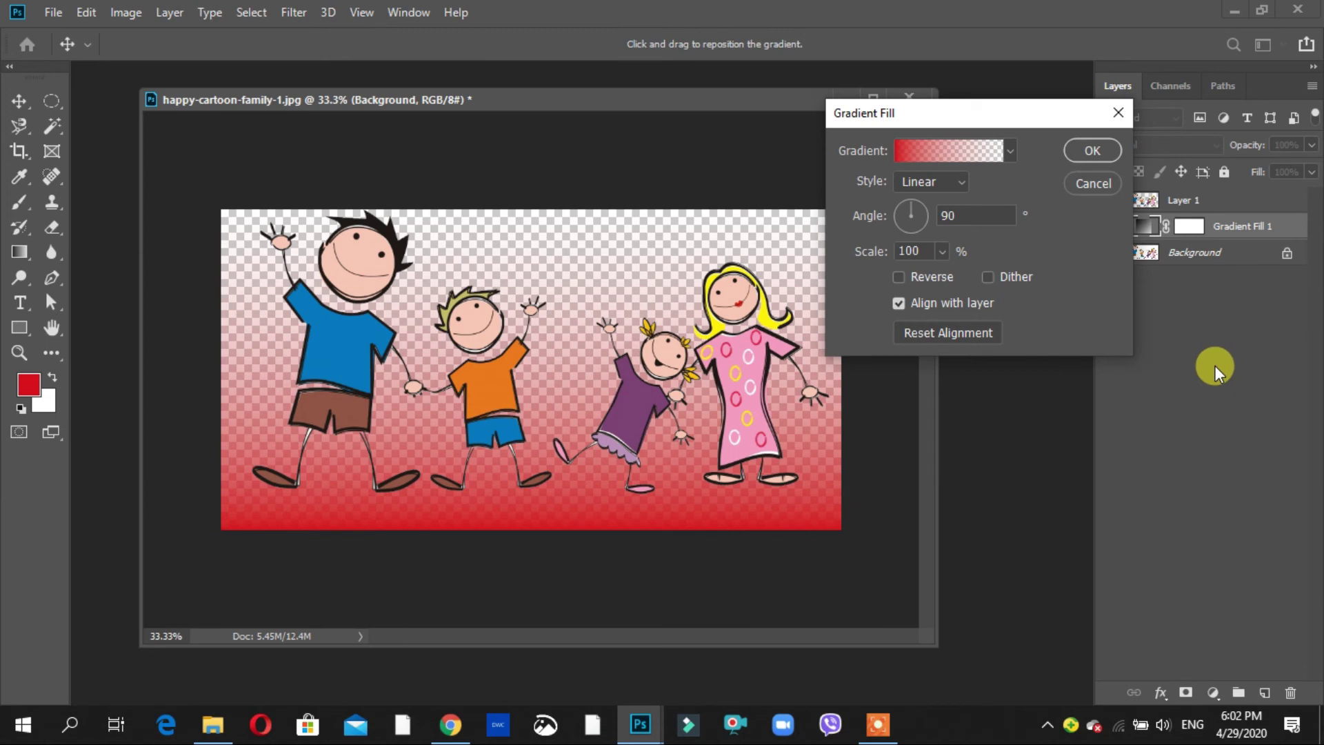
pyautogui.moveTo(1005, 110); pyautogui.dragTo(834, 48)
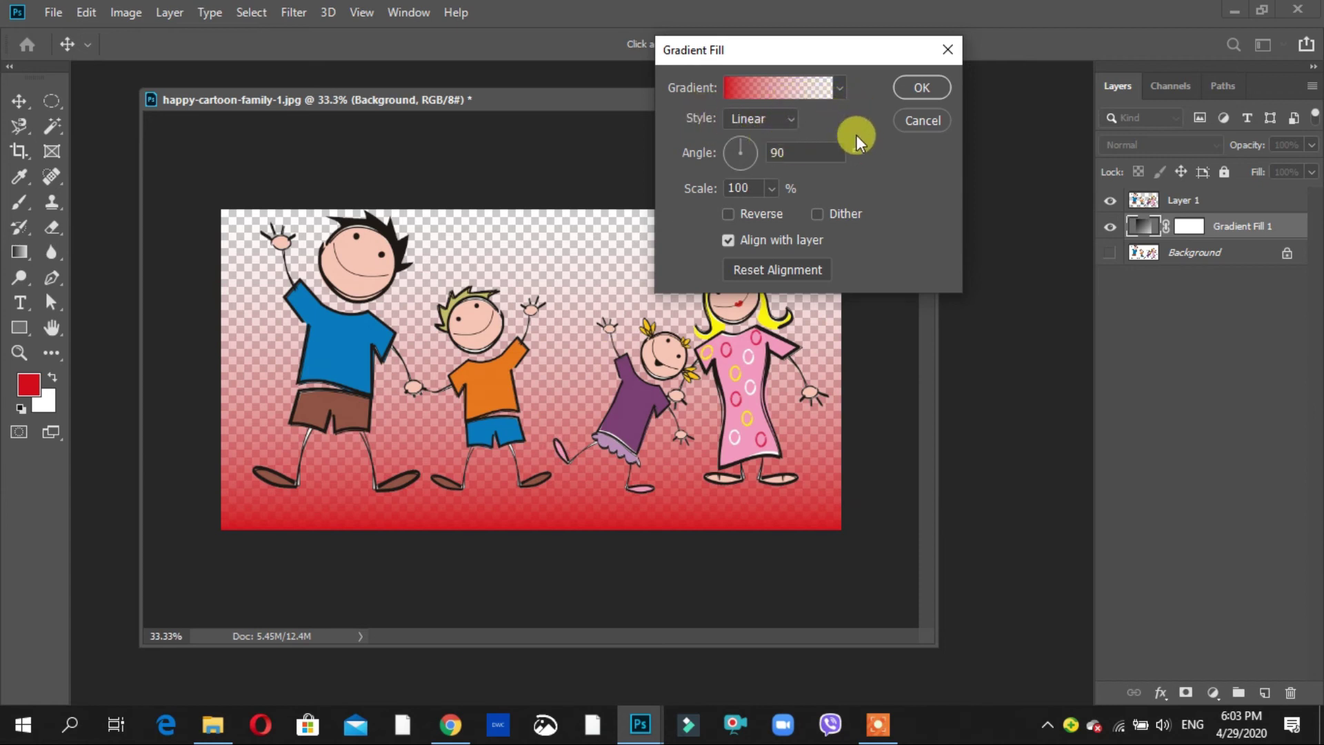
# In the Gradient Editor, move the red stop to 8% and adjust its red shade.
pyautogui.click(755, 85)
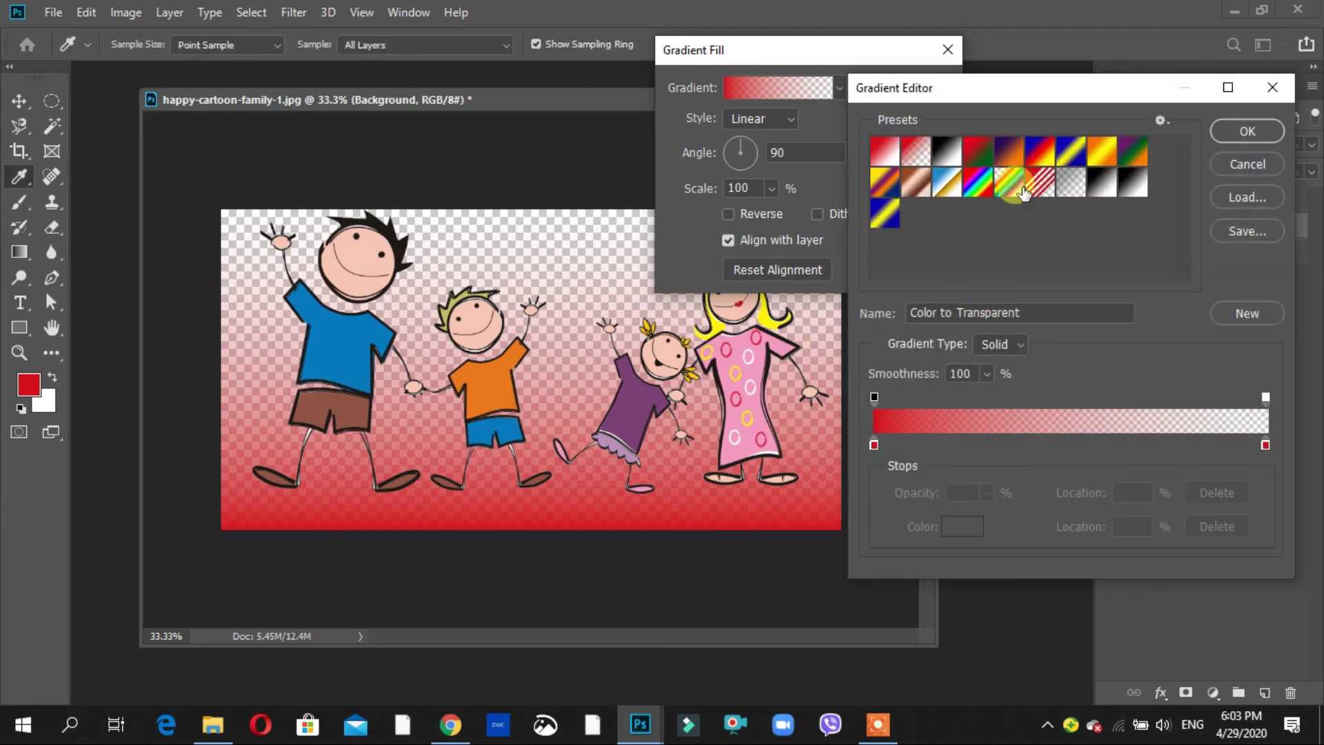
pyautogui.moveTo(1032, 97); pyautogui.dragTo(907, 25)
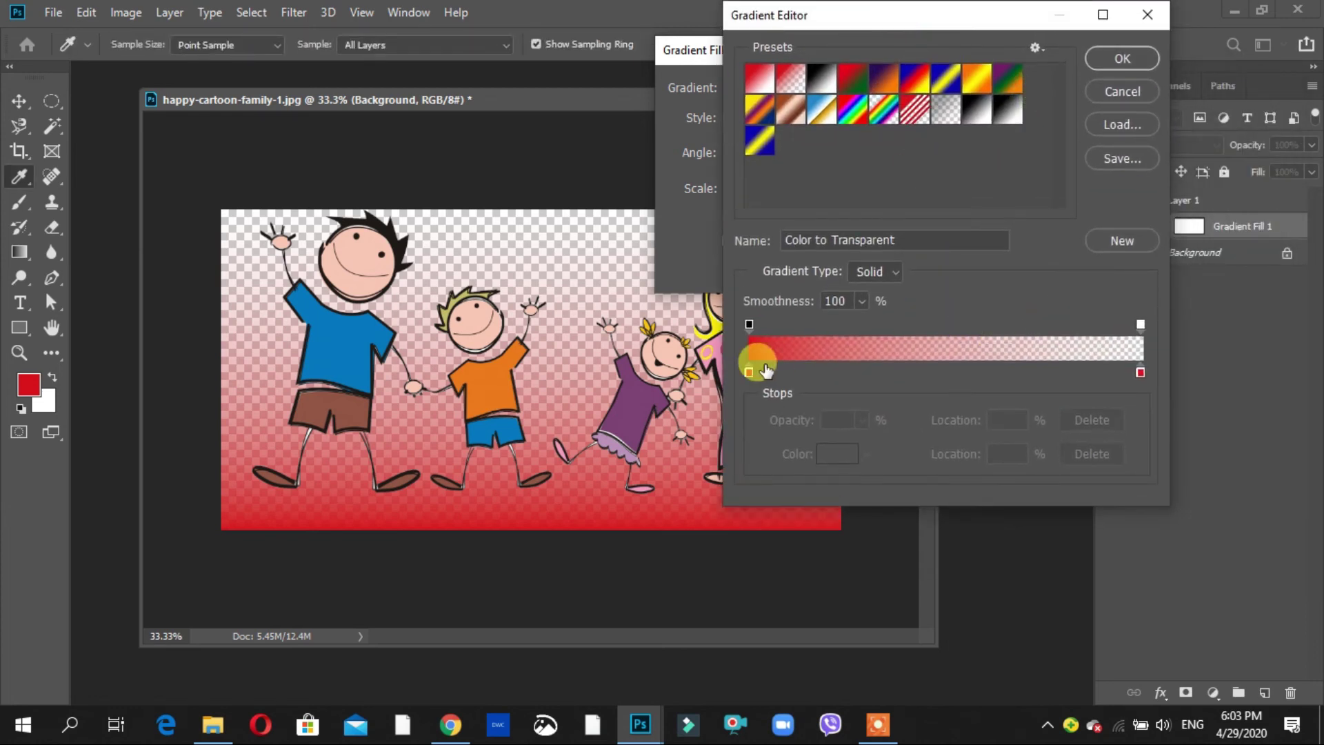
pyautogui.moveTo(749, 372); pyautogui.dragTo(891, 371)
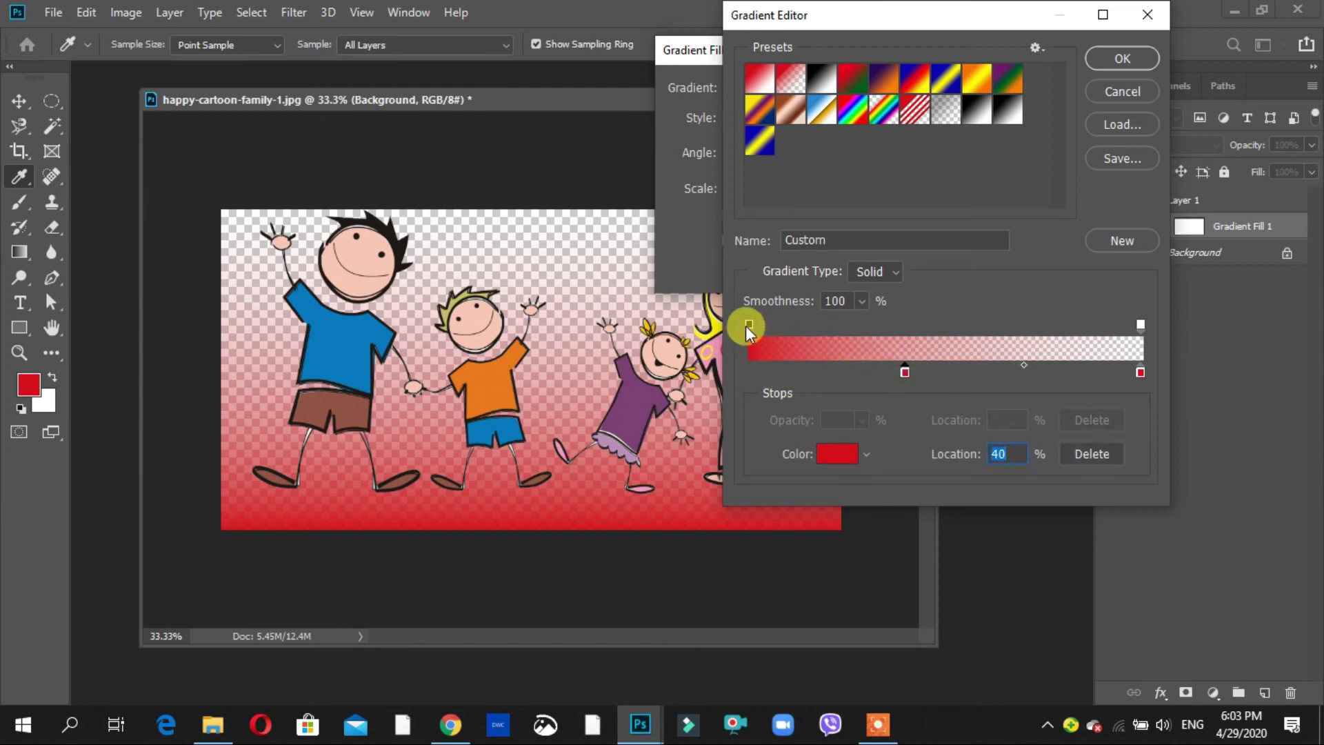
pyautogui.click(837, 453)
pyautogui.click(898, 432)
pyautogui.moveTo(898, 430); pyautogui.dragTo(912, 362)
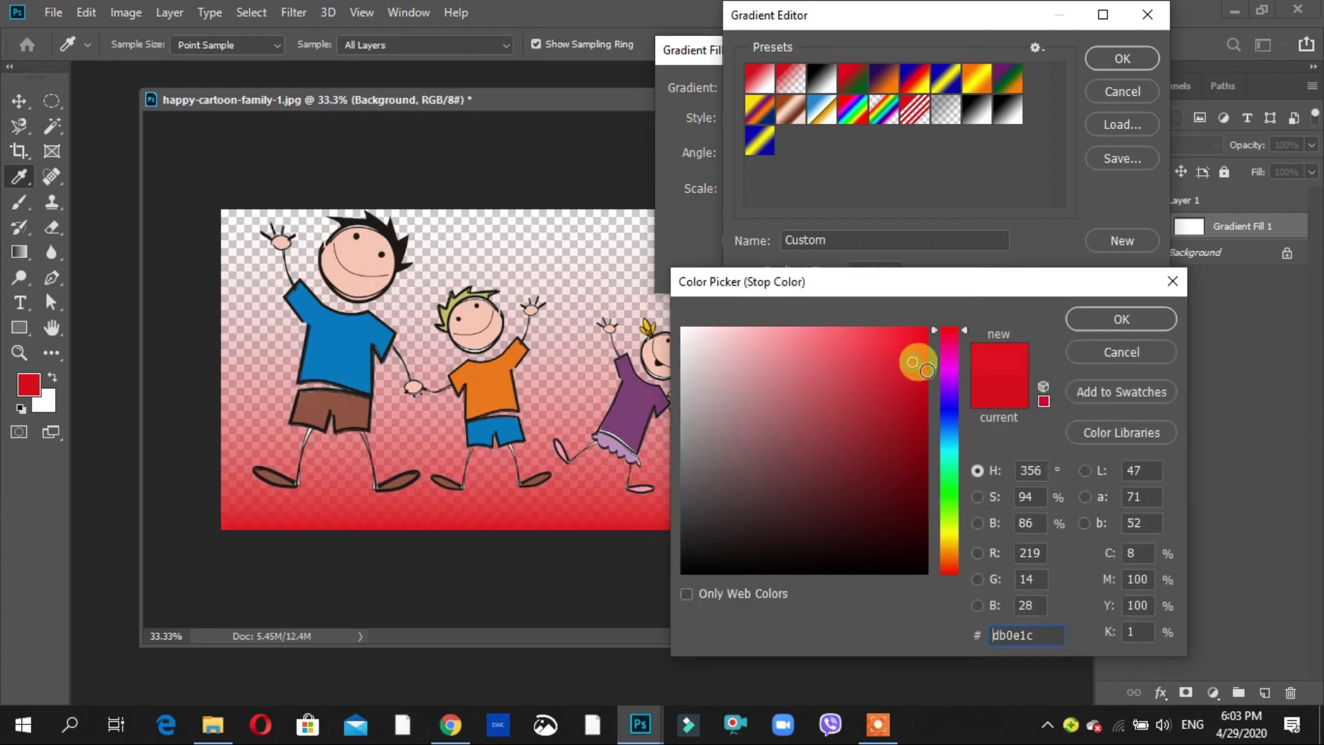
pyautogui.click(1110, 318)
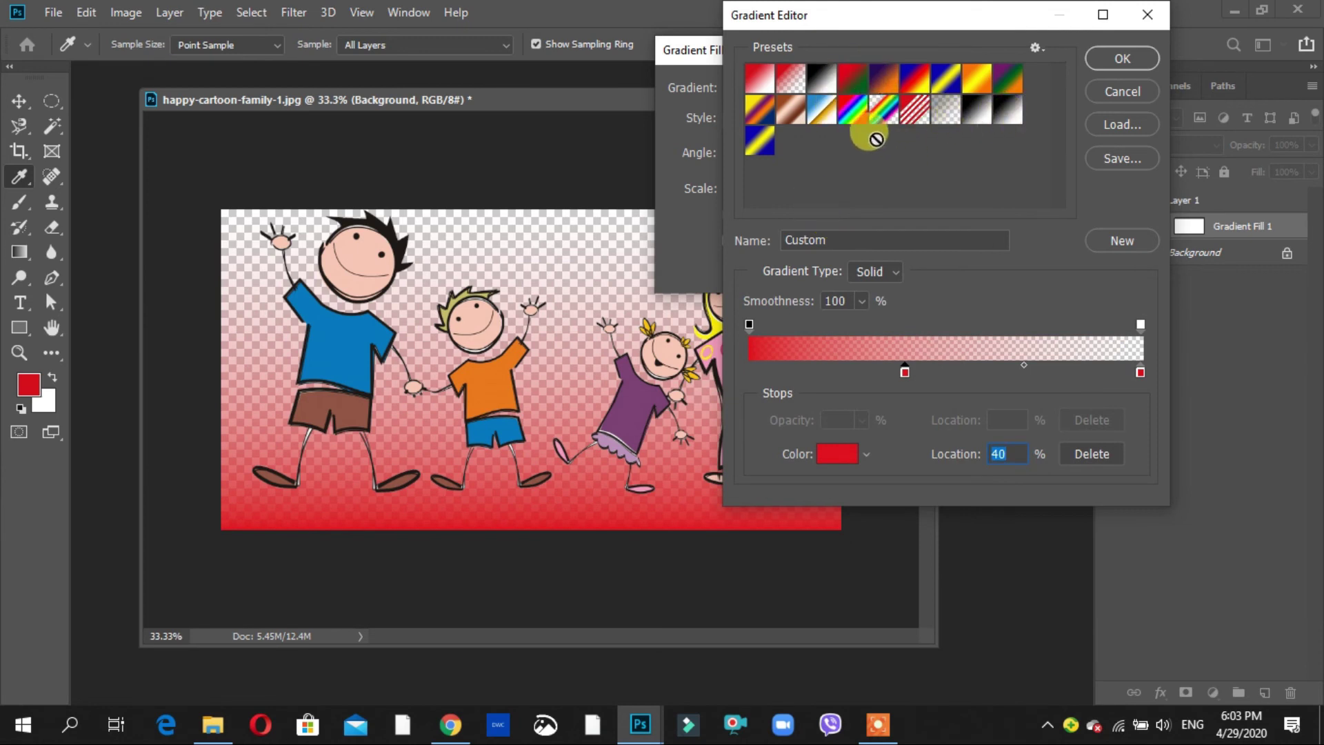
# Apply the Foreground to Background preset and set its left stop to blue.
pyautogui.click(803, 87)
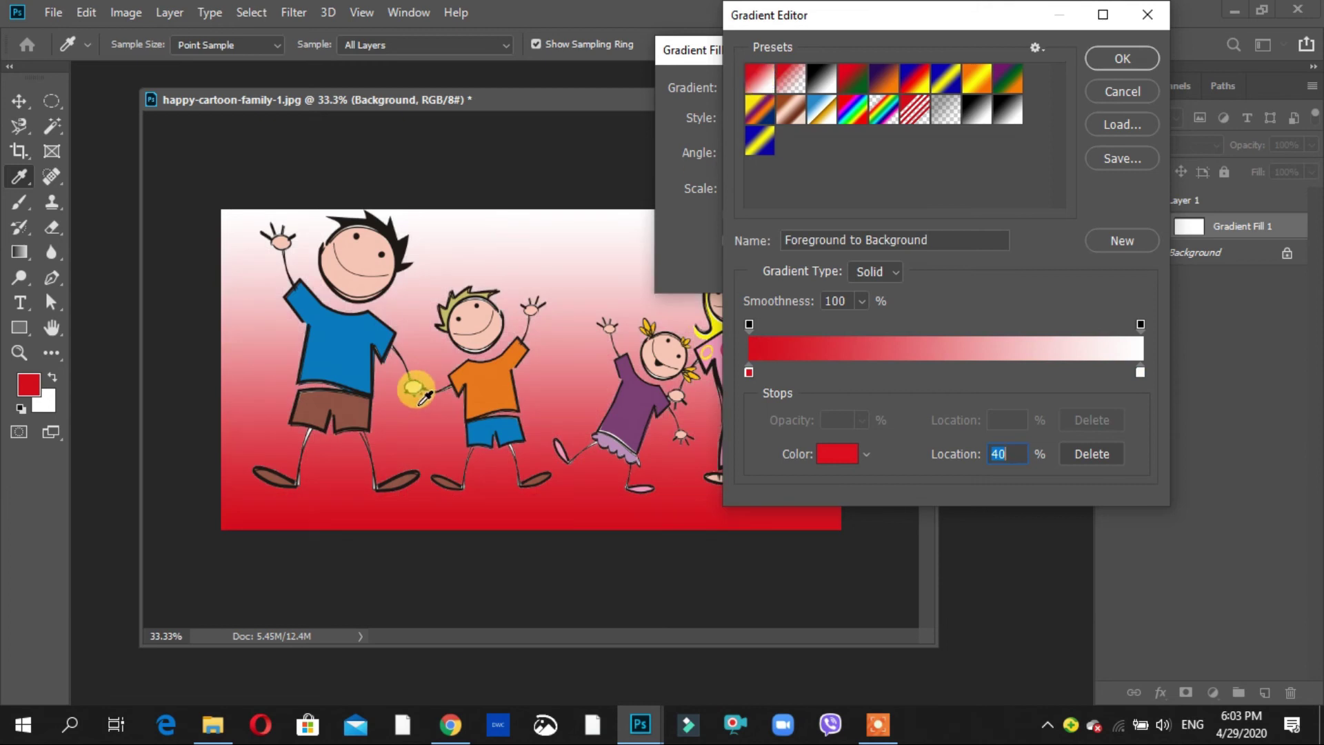
pyautogui.click(750, 372)
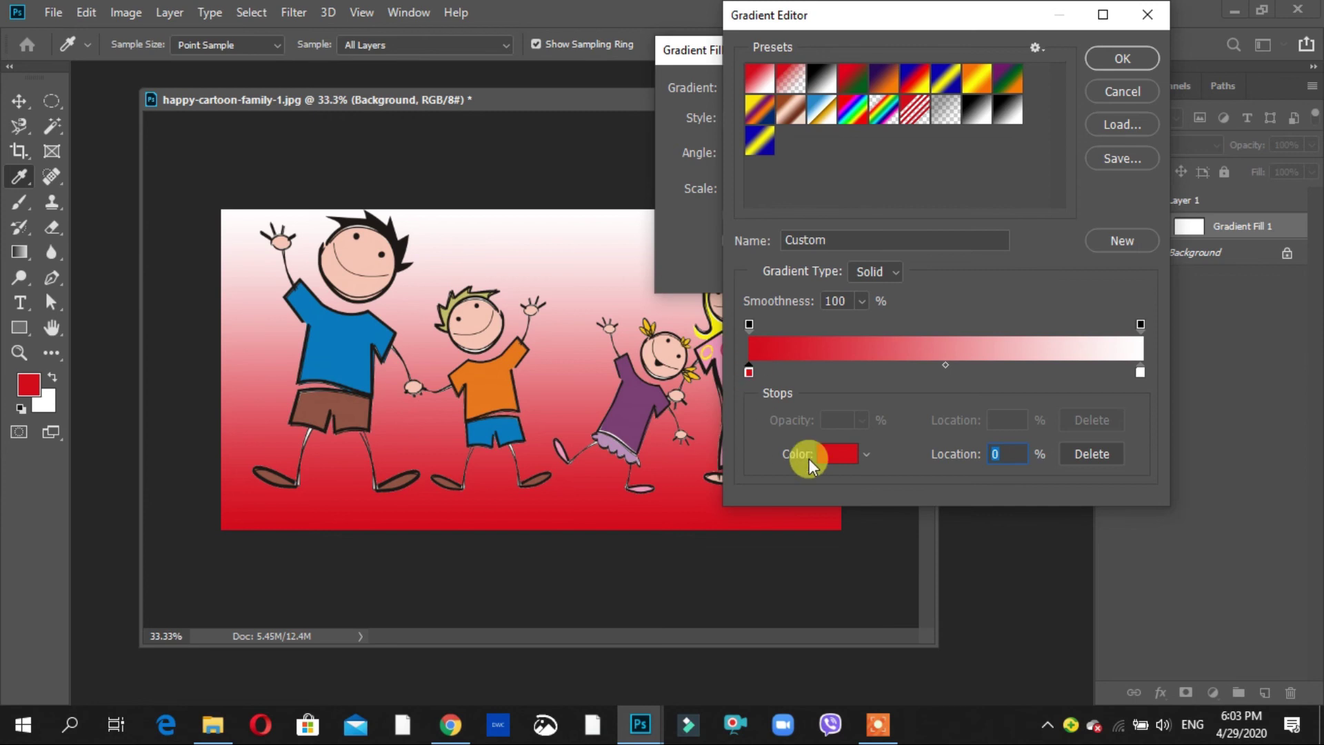
pyautogui.click(829, 454)
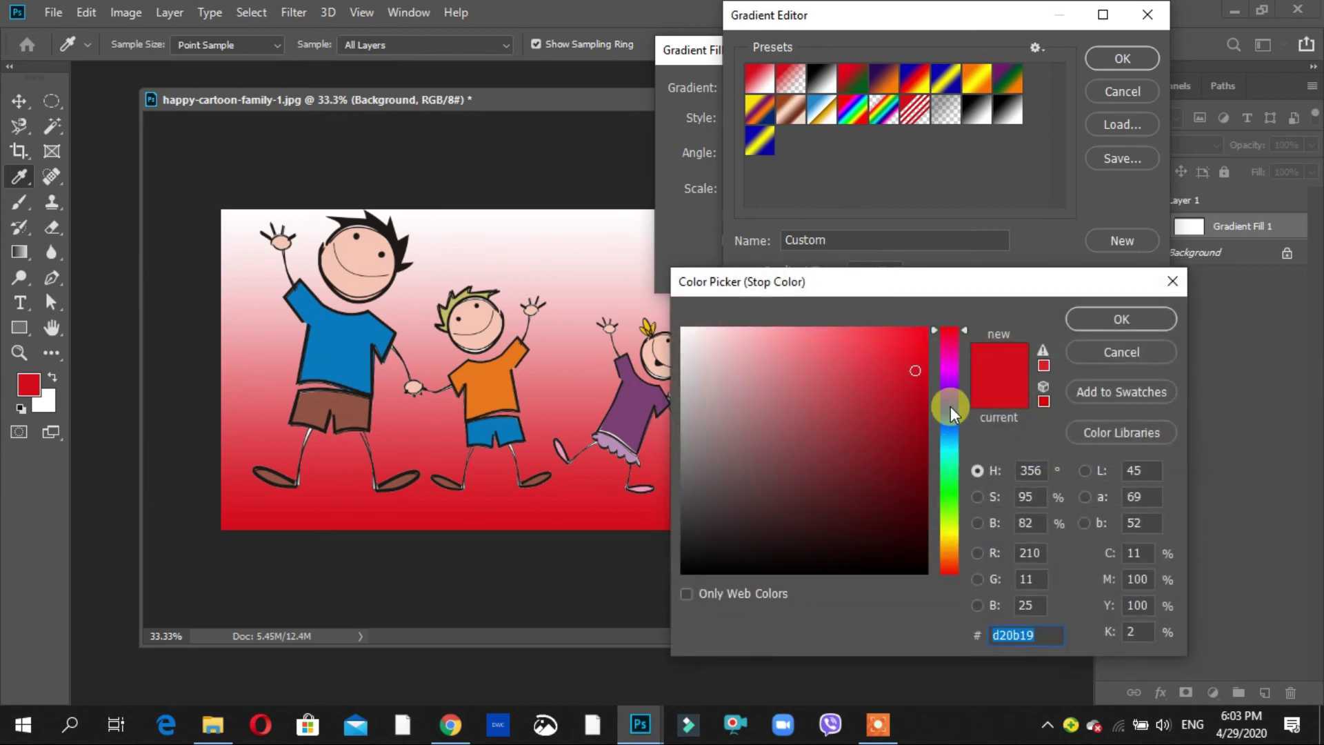
pyautogui.click(950, 404)
pyautogui.moveTo(922, 402); pyautogui.dragTo(907, 398)
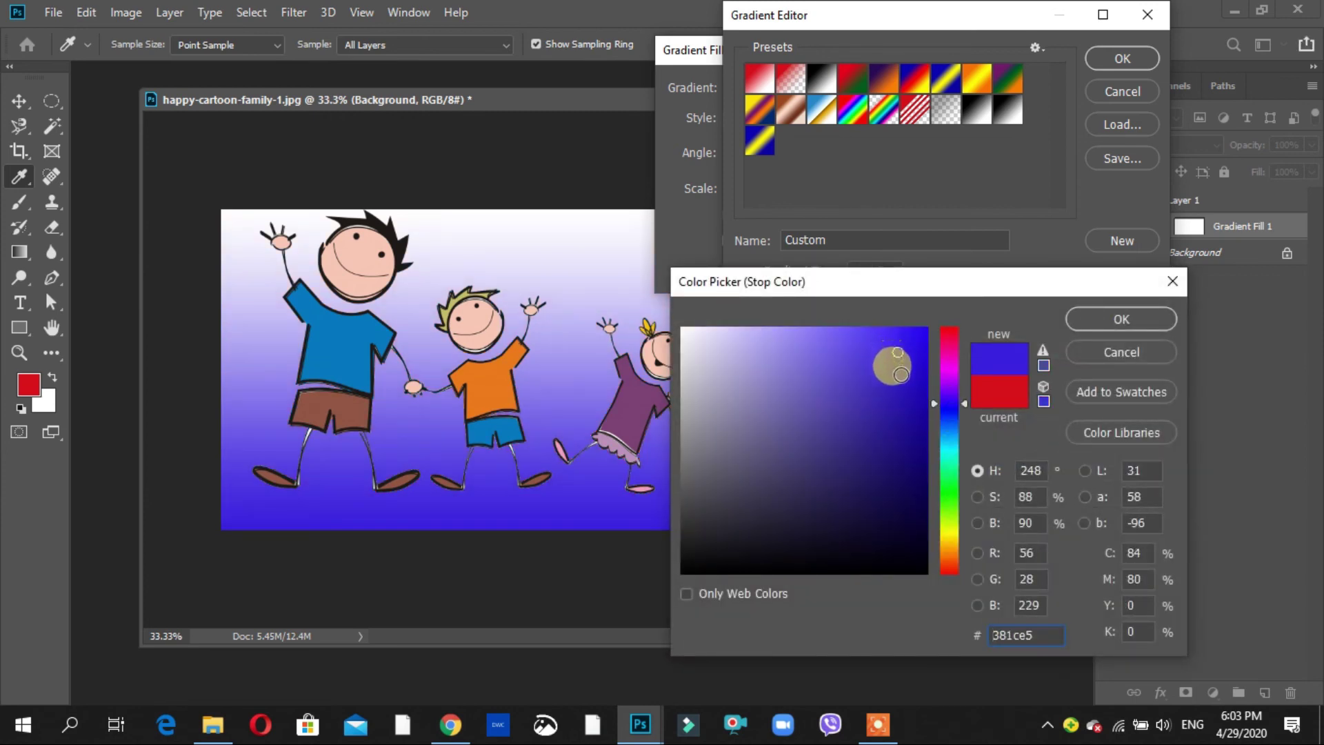
pyautogui.moveTo(888, 338); pyautogui.dragTo(890, 358)
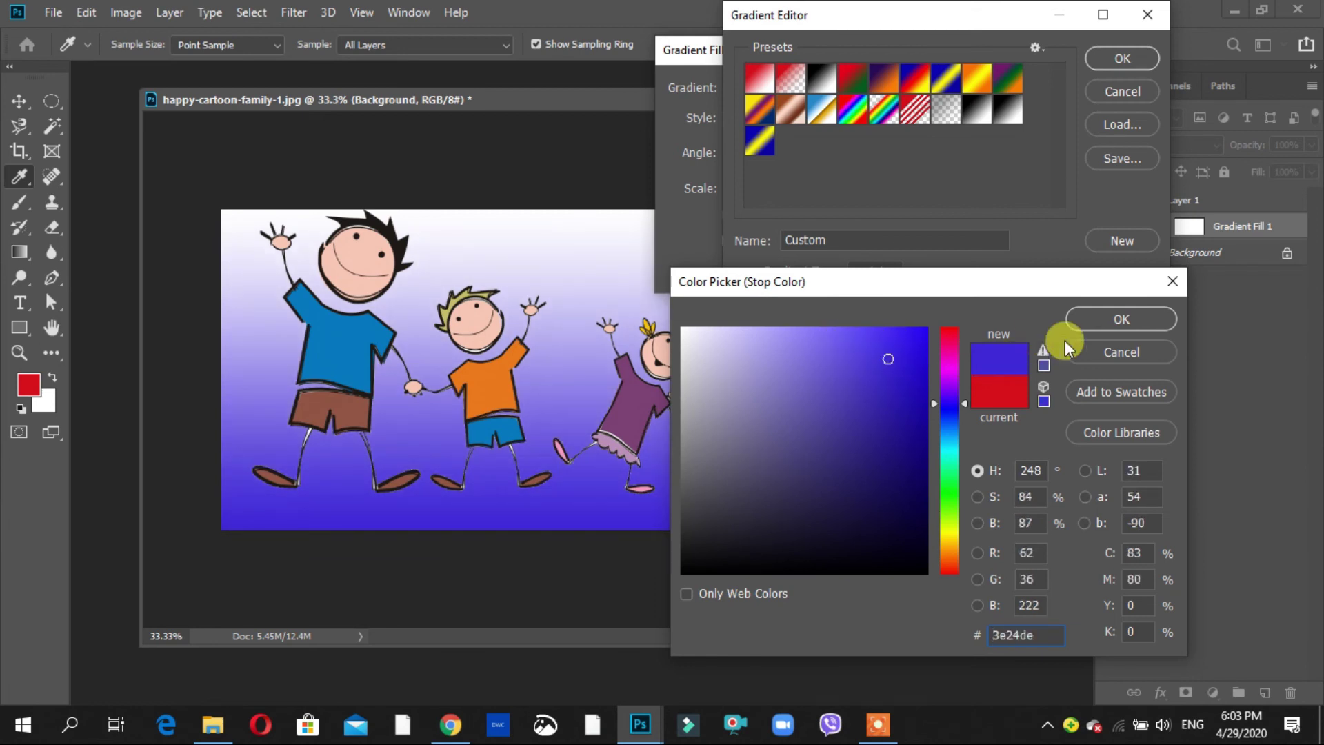
pyautogui.click(1119, 319)
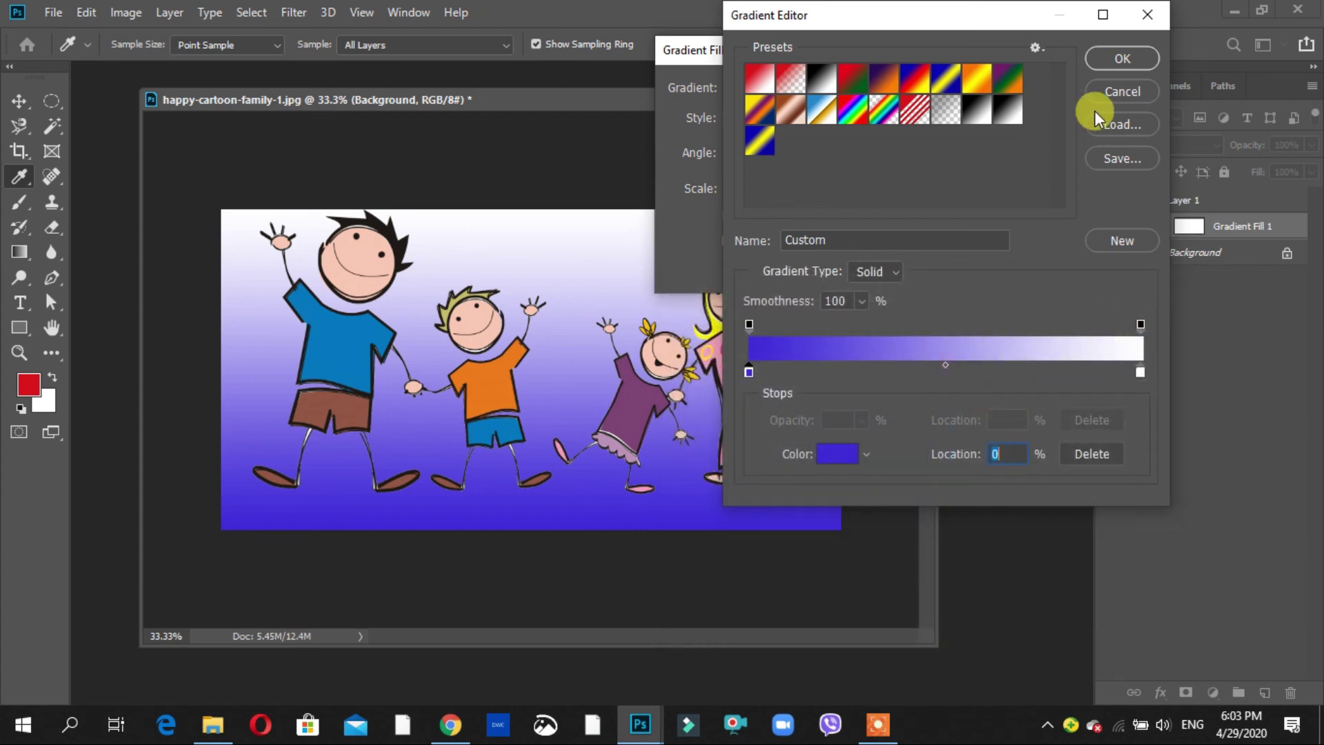
# Commit the blue-to-white fill, then add a second Gradient Fill layer and edit its gradient.
pyautogui.click(1132, 64)
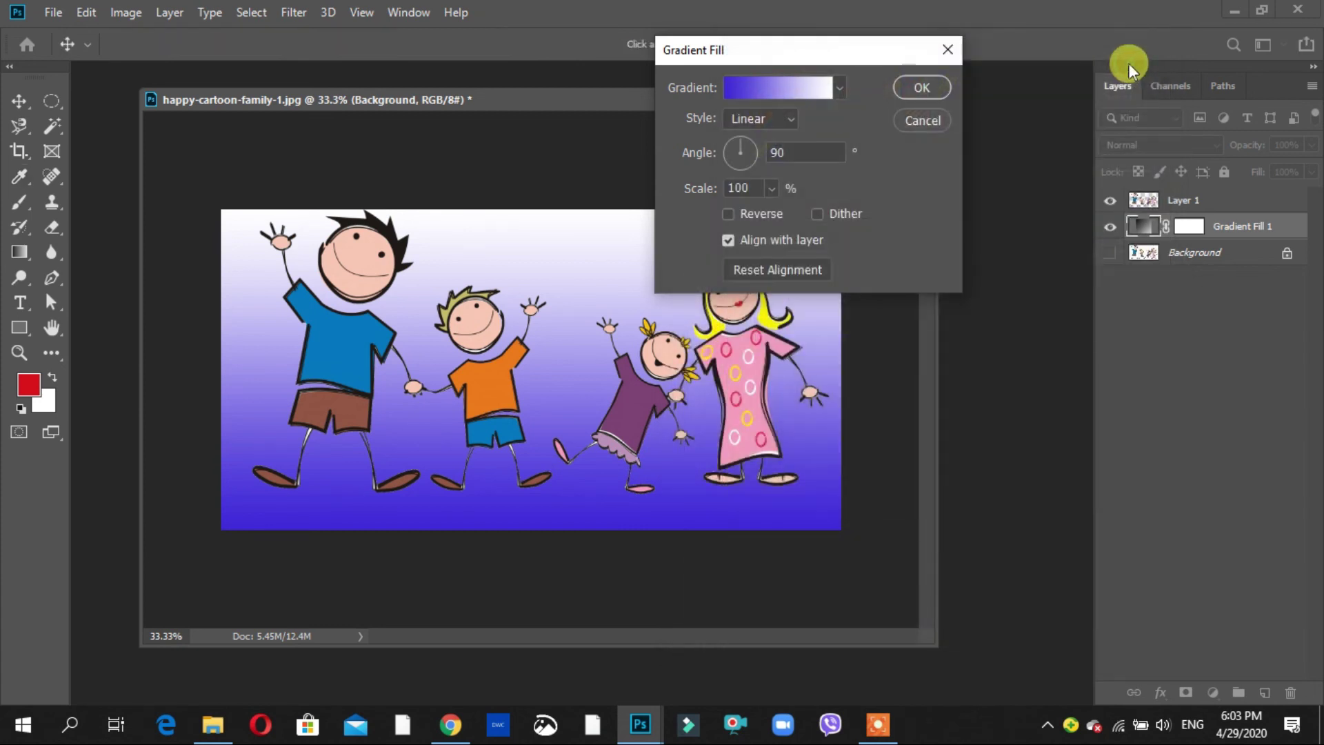
pyautogui.click(928, 89)
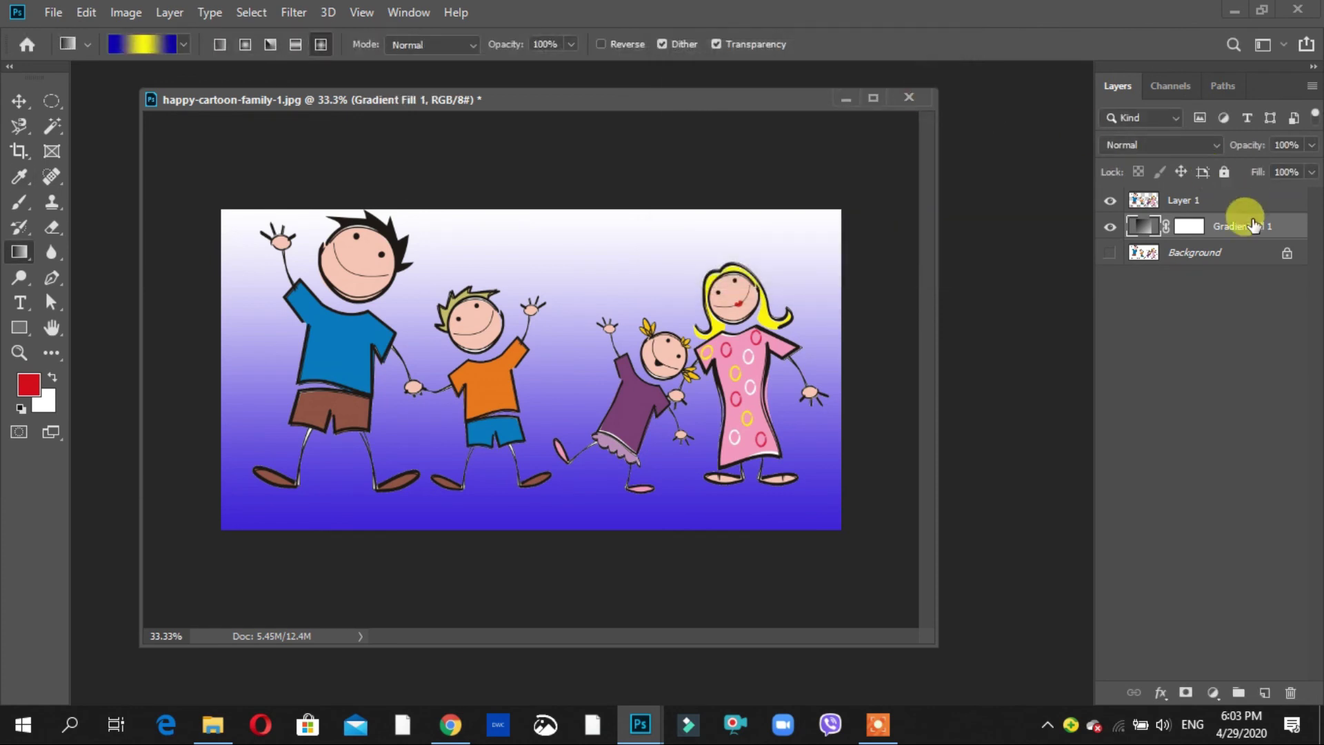
pyautogui.click(1214, 692)
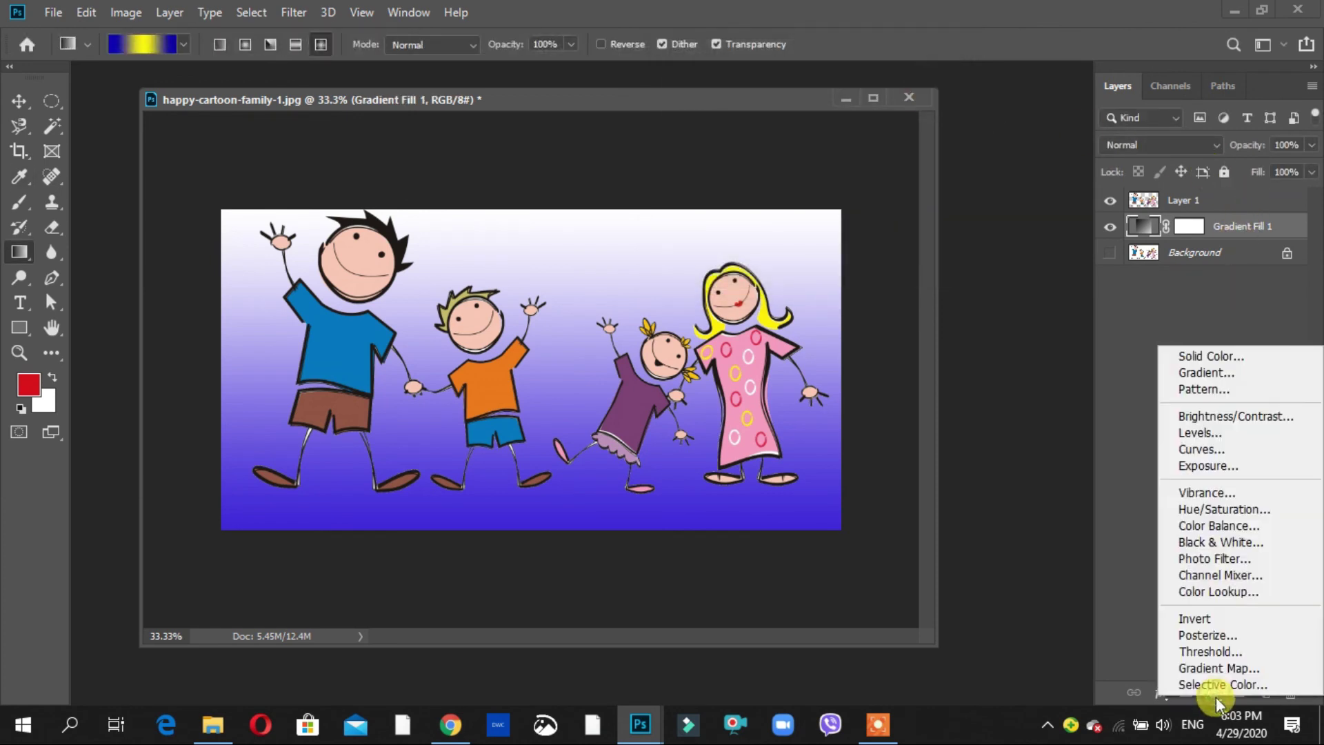
pyautogui.click(1226, 374)
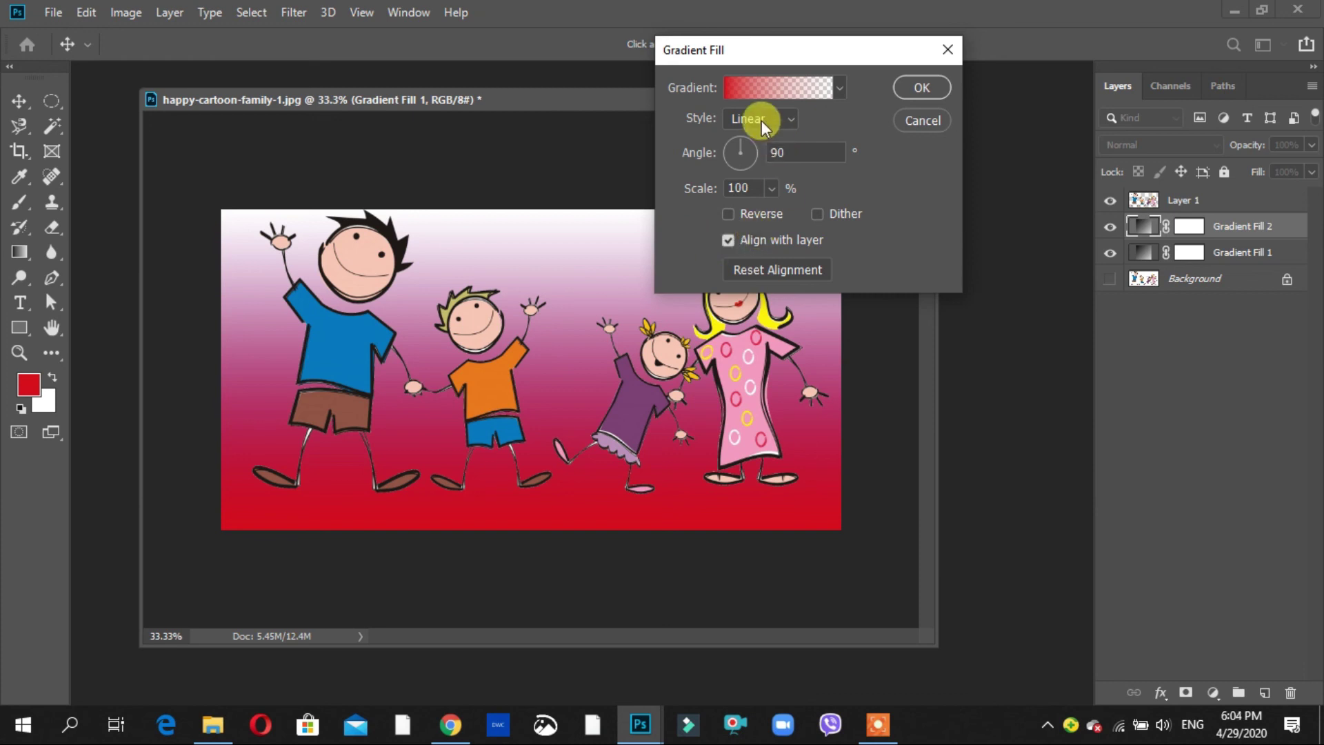
pyautogui.click(776, 88)
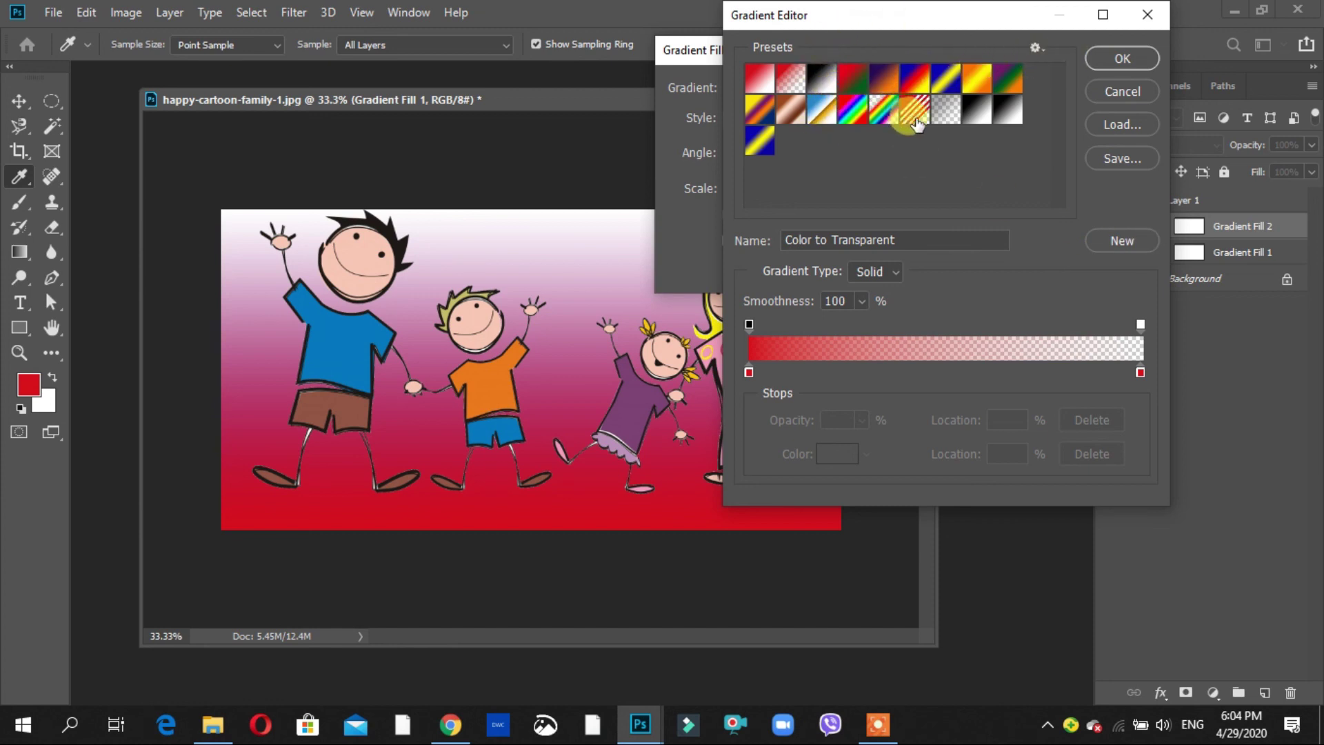
# Save the gradient as a new preset and set the left stop to dark navy.
pyautogui.click(1122, 240)
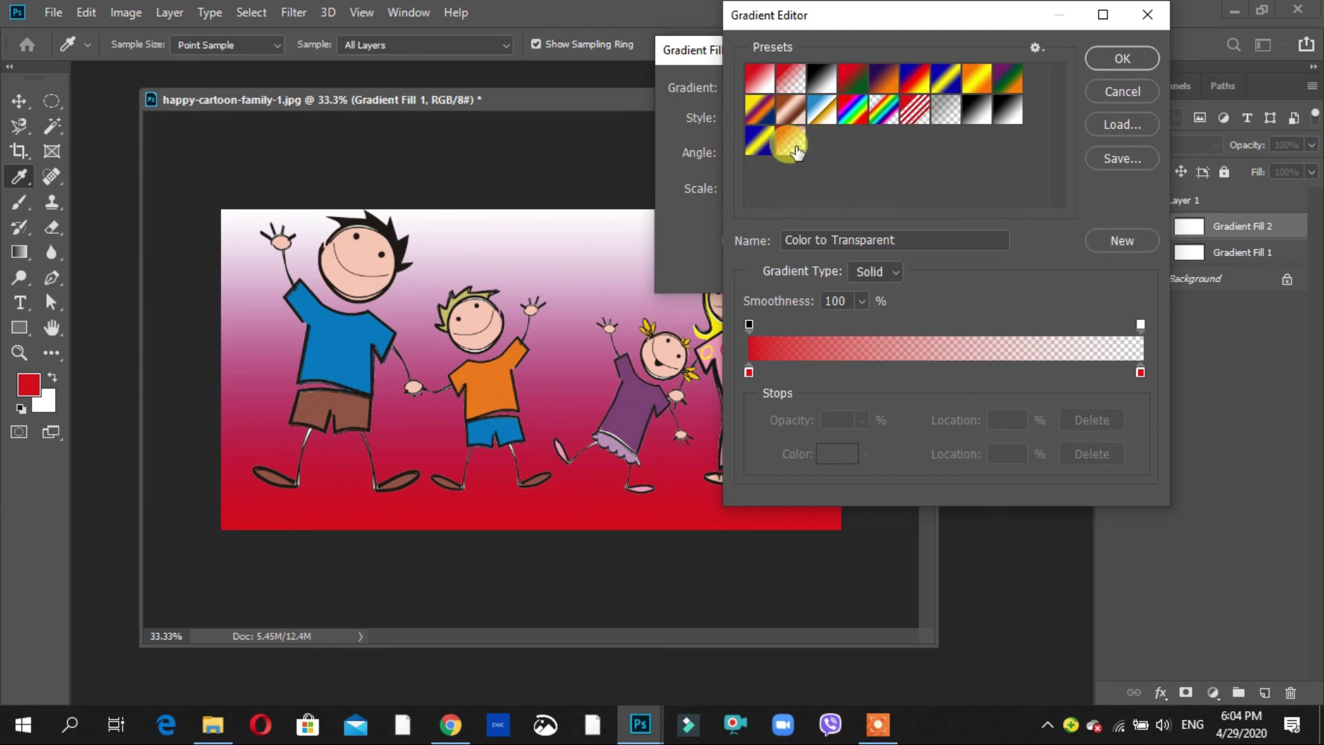
pyautogui.click(751, 373)
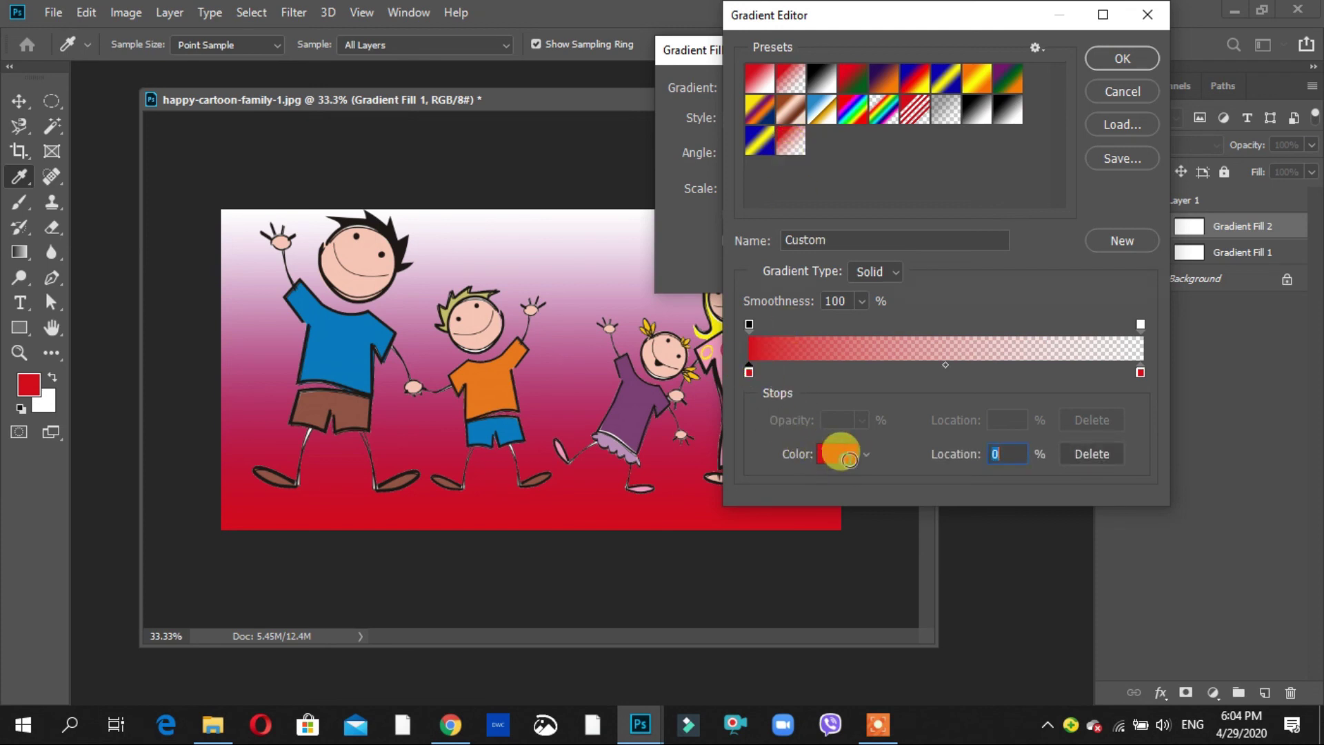
pyautogui.click(838, 453)
pyautogui.click(952, 407)
pyautogui.click(895, 504)
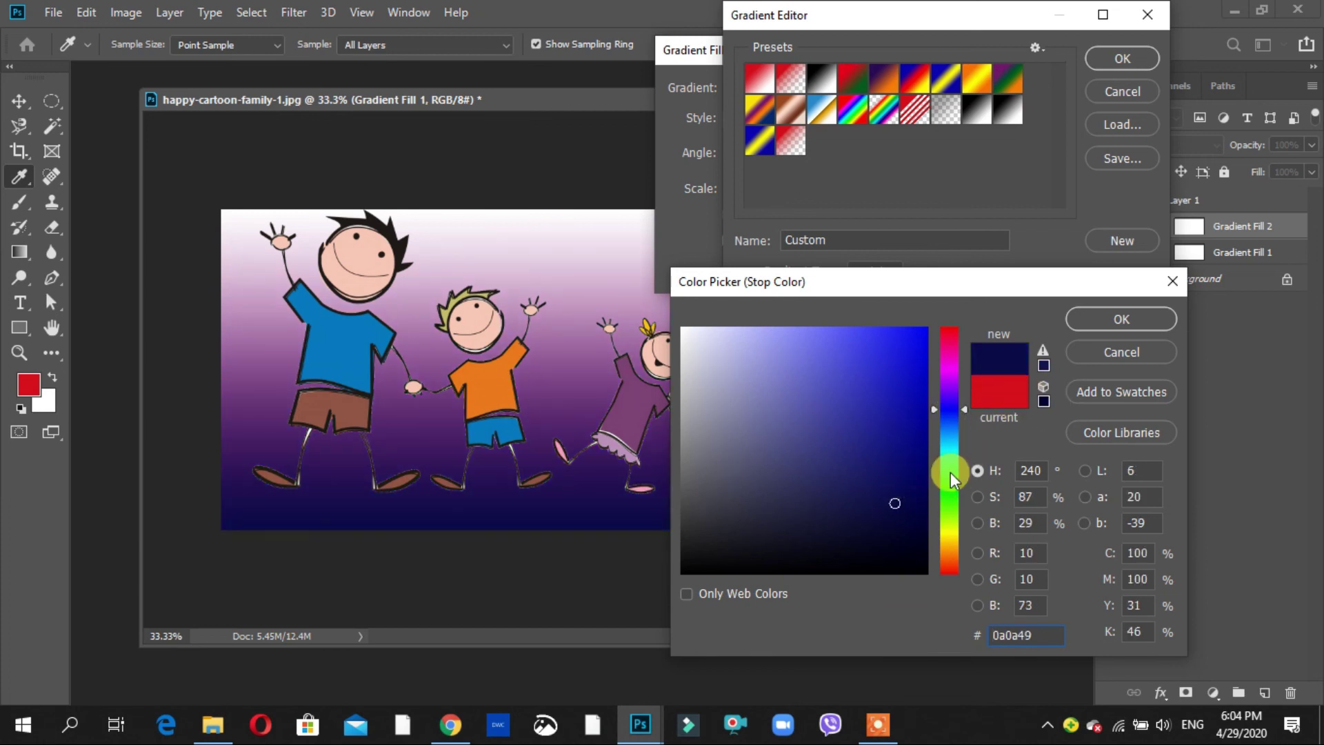
pyautogui.click(1122, 318)
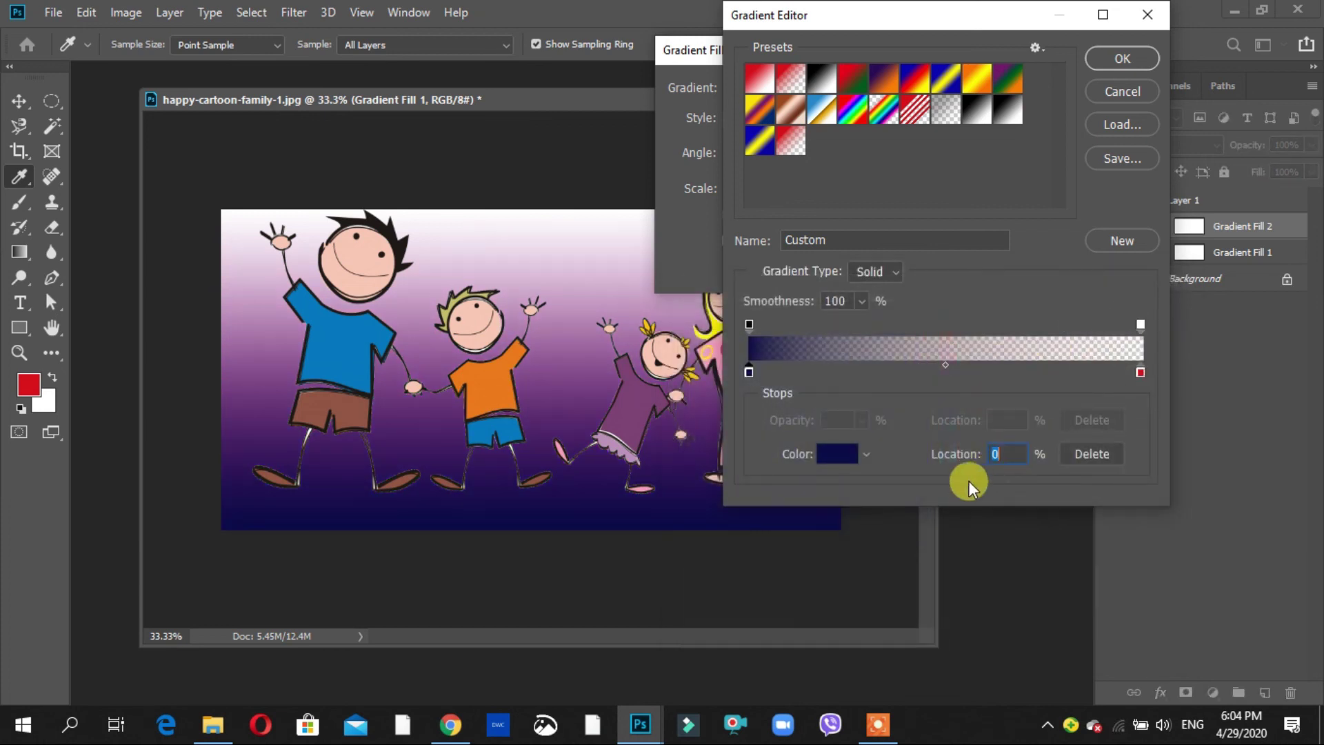
# Add a red colour stop at 46%.
pyautogui.click(930, 371)
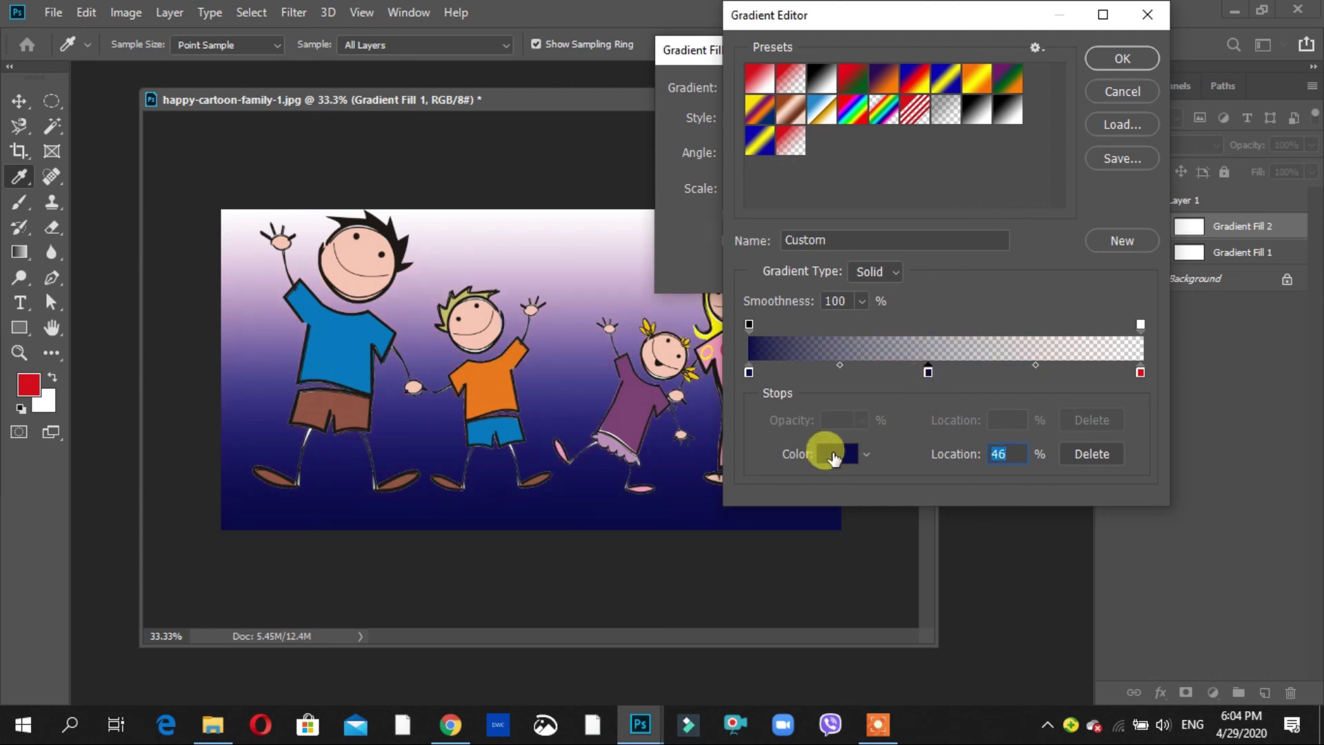
pyautogui.click(833, 453)
pyautogui.click(953, 332)
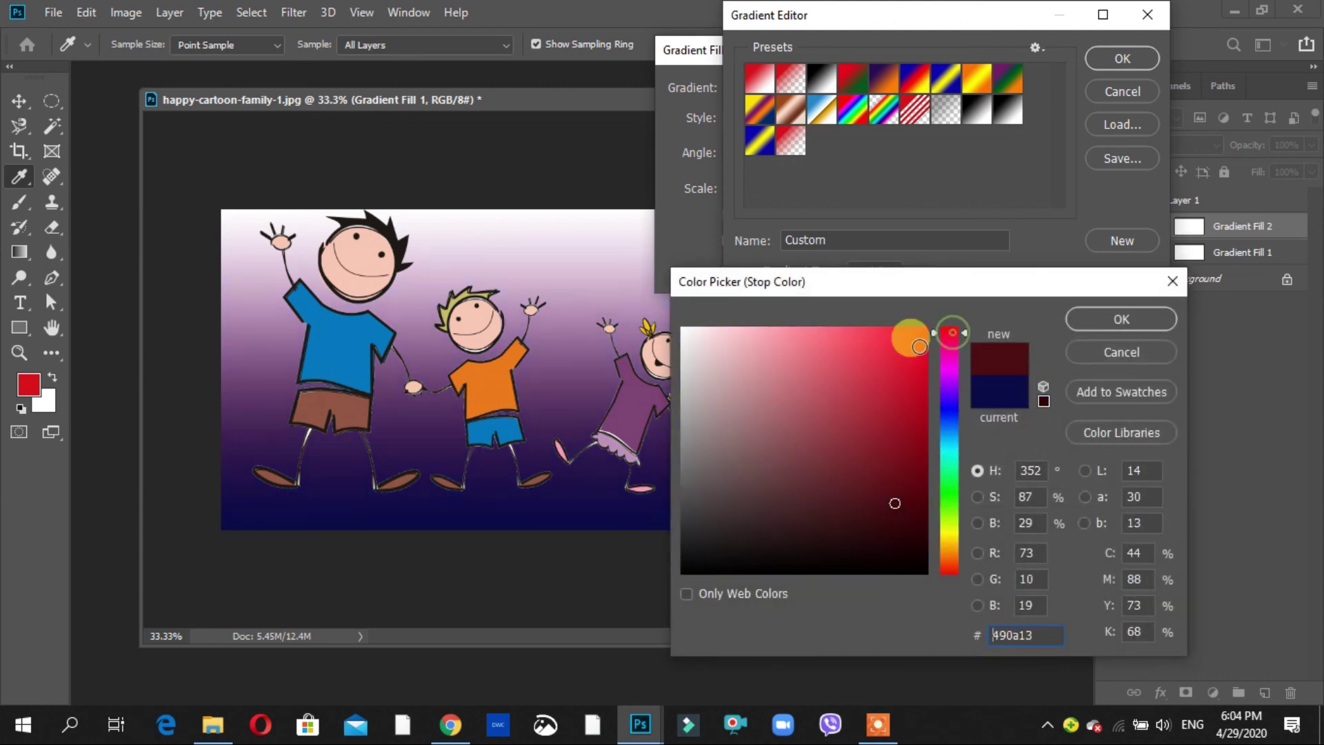
pyautogui.click(901, 348)
pyautogui.click(1107, 317)
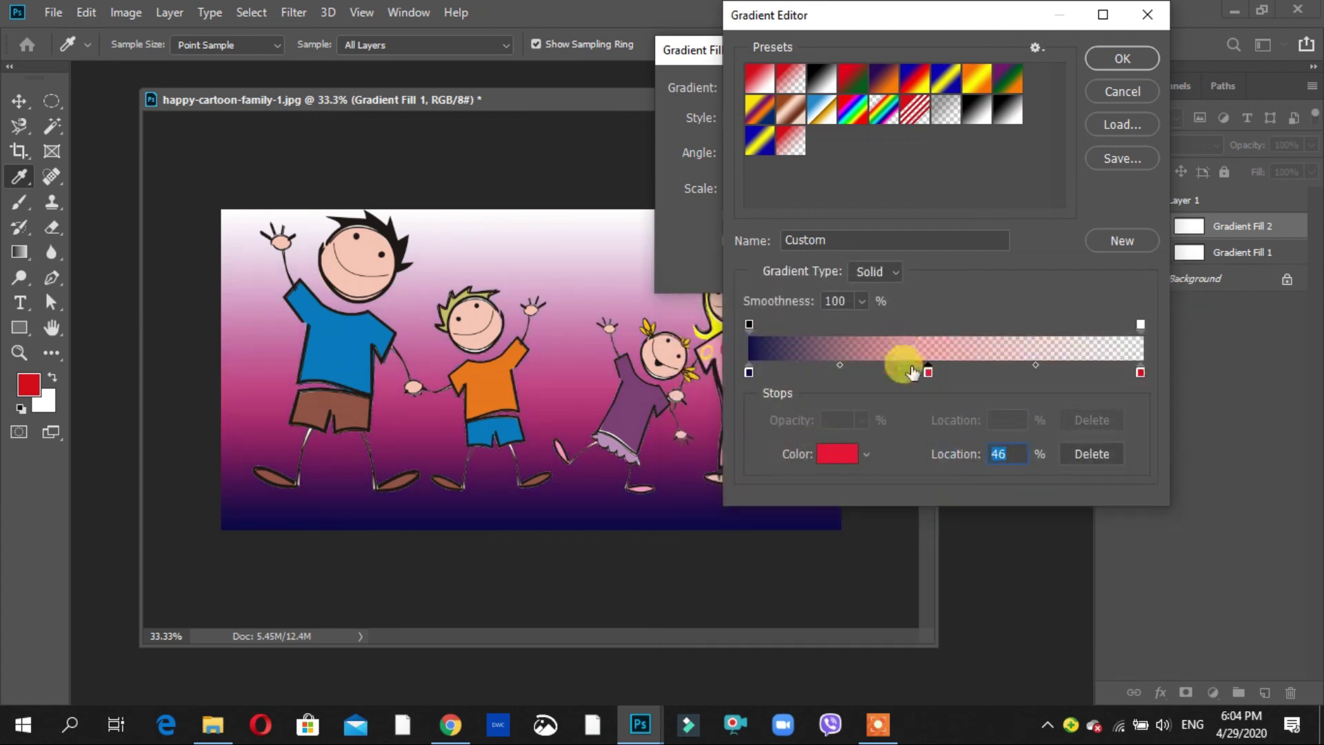
# Add a green colour stop at 70%.
pyautogui.click(1036, 365)
pyautogui.click(1022, 370)
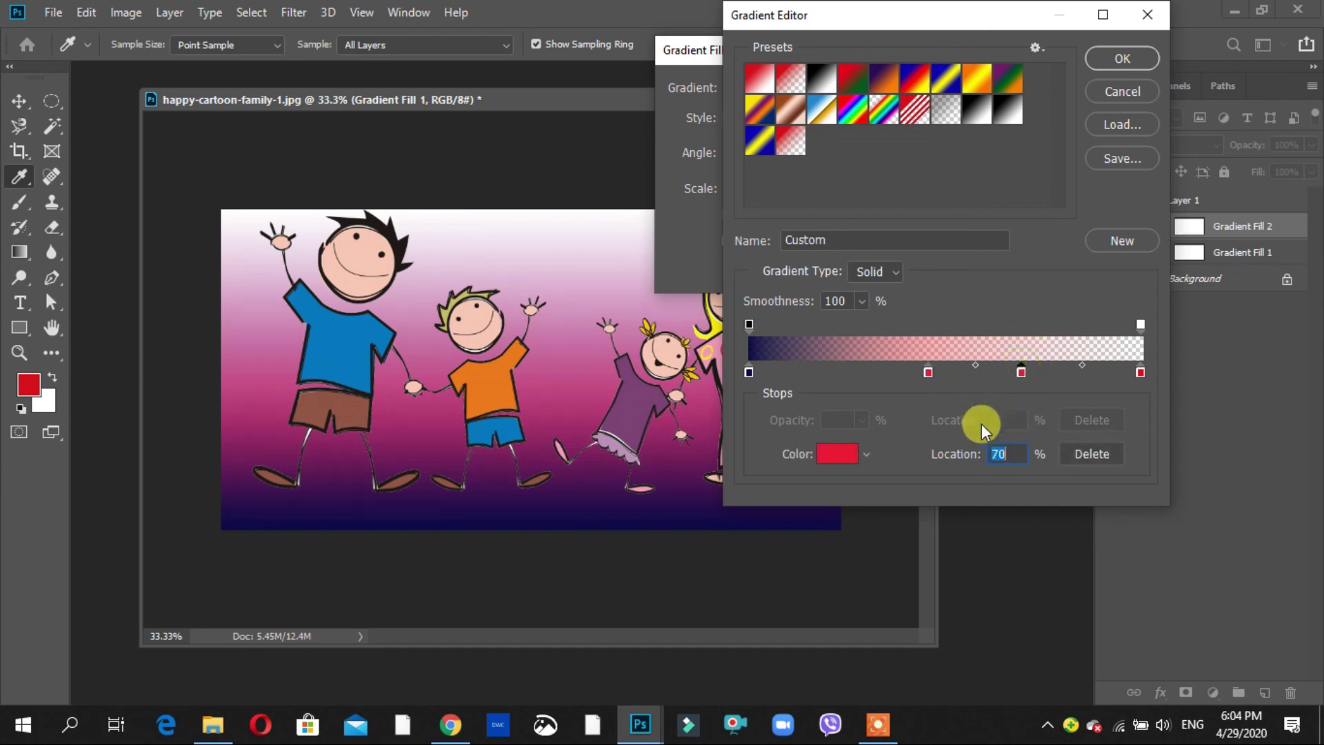
pyautogui.click(834, 452)
pyautogui.click(957, 491)
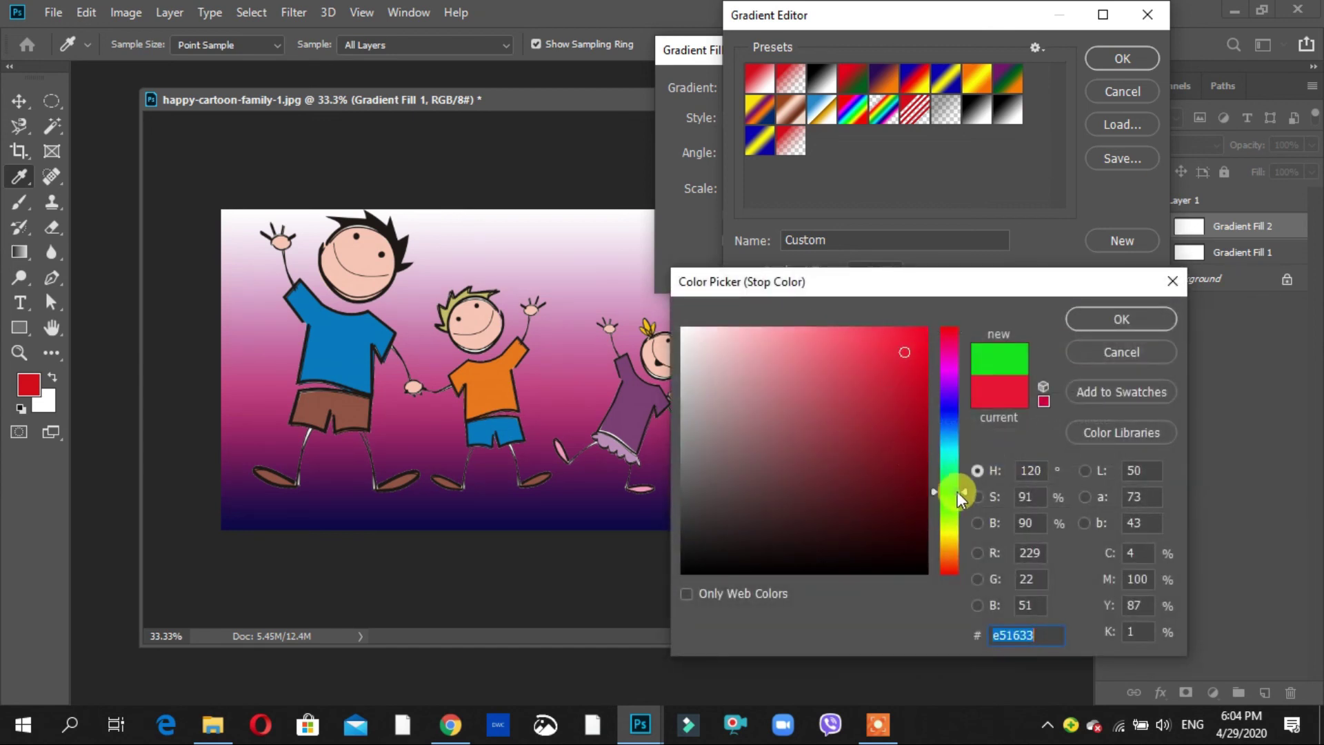
pyautogui.click(1137, 322)
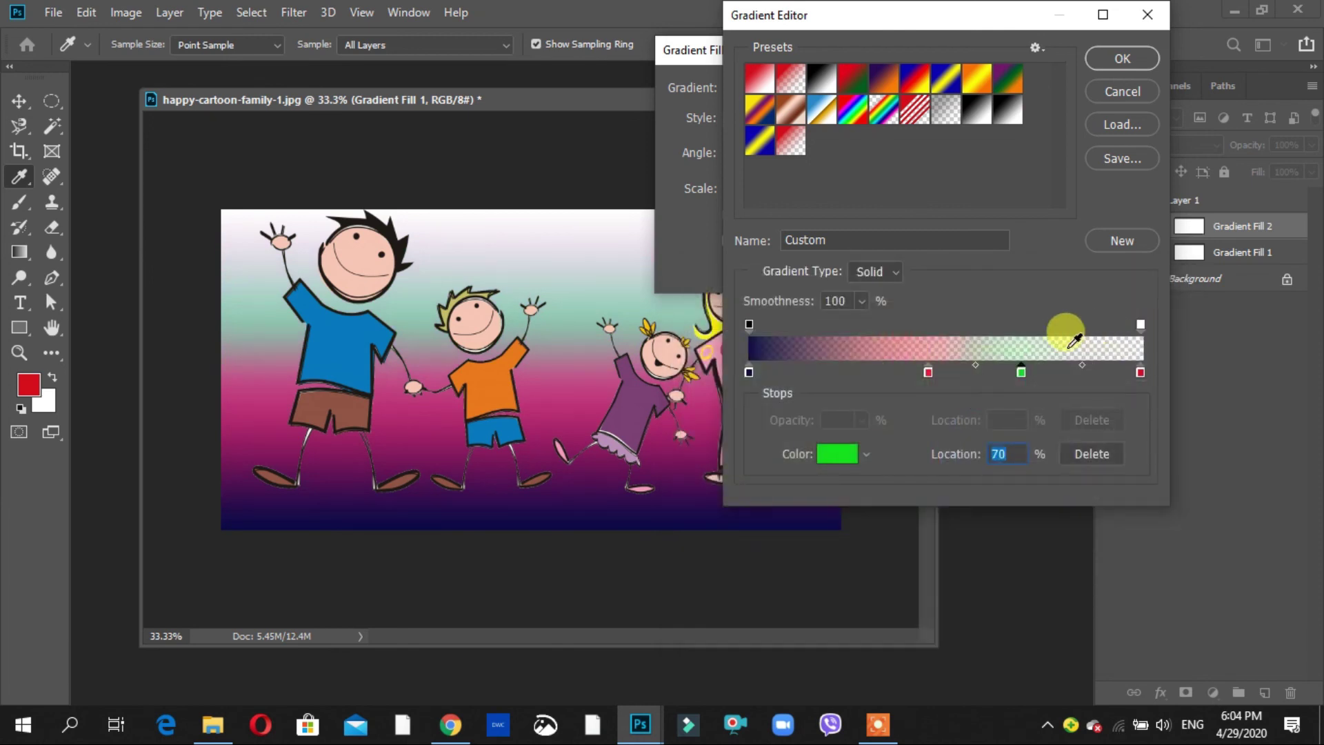